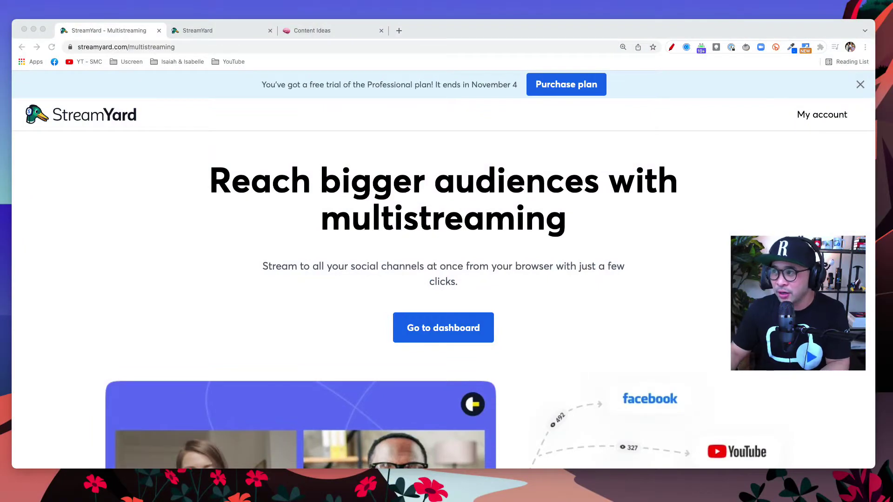
Look through the multistreaming overview page, including the supported streaming platforms, and return to its beginning
{"action": "scroll", "coordinate": [443, 269], "scroll_direction": "down", "scroll_amount": 1}
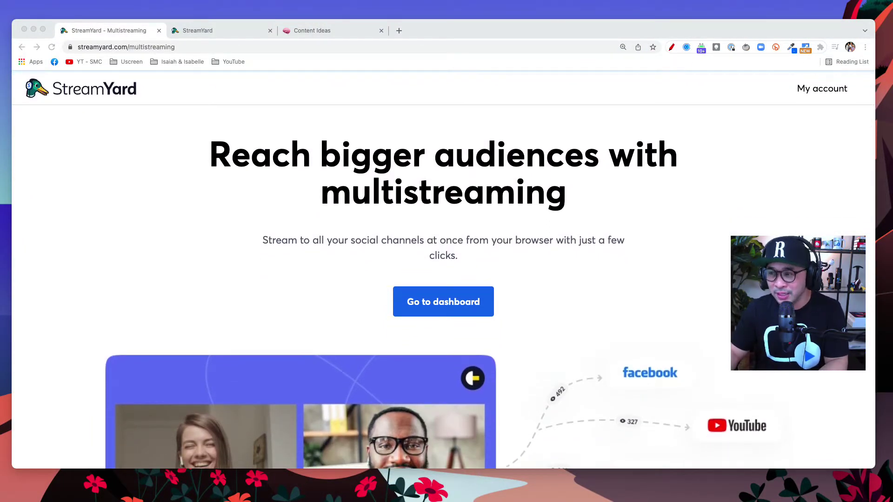
{"action": "scroll", "coordinate": [443, 270], "scroll_direction": "down", "scroll_amount": 2}
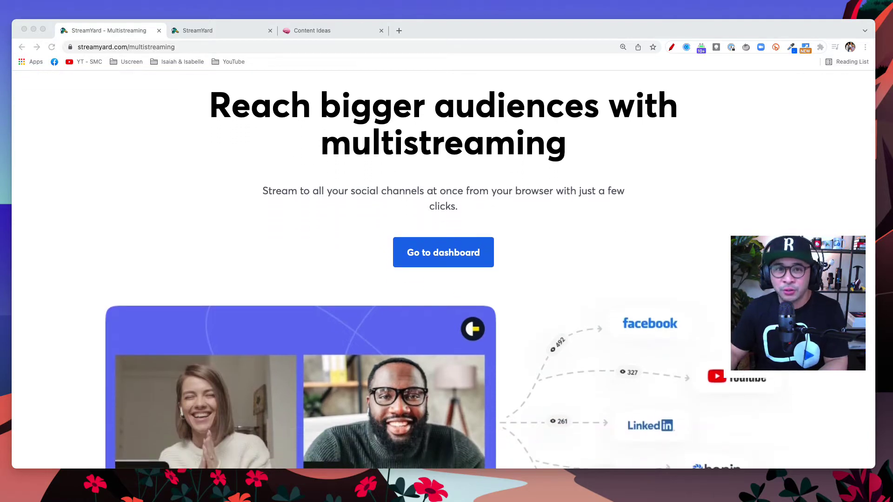
{"action": "scroll", "coordinate": [443, 269], "scroll_direction": "down", "scroll_amount": 7}
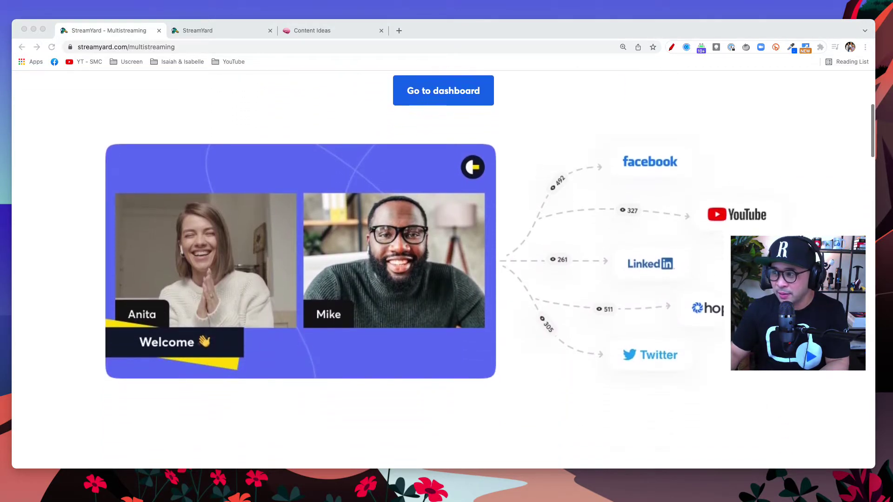
{"action": "scroll", "coordinate": [443, 269], "scroll_direction": "down", "scroll_amount": 11}
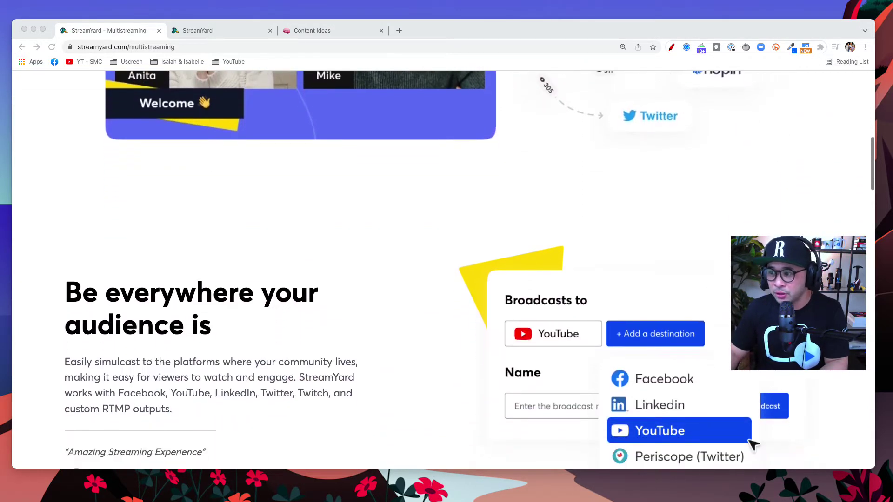
{"action": "scroll", "coordinate": [443, 269], "scroll_direction": "down", "scroll_amount": 1}
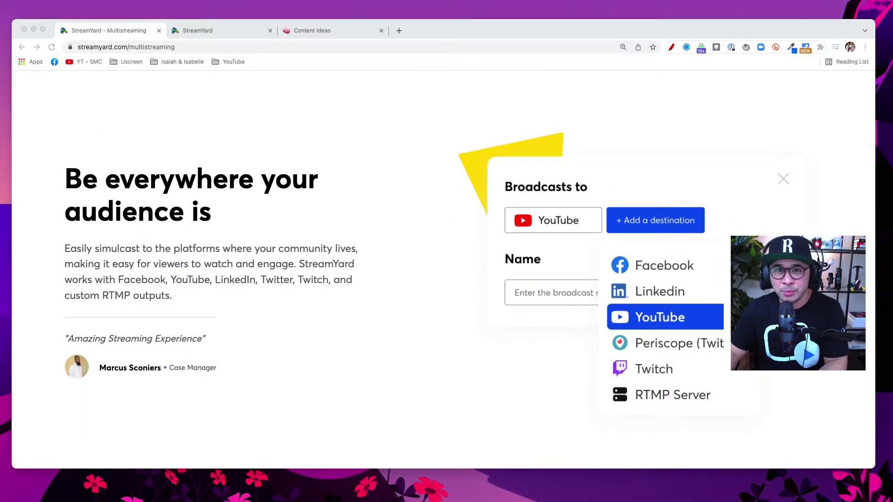
{"action": "scroll", "coordinate": [443, 269], "scroll_direction": "down", "scroll_amount": 2}
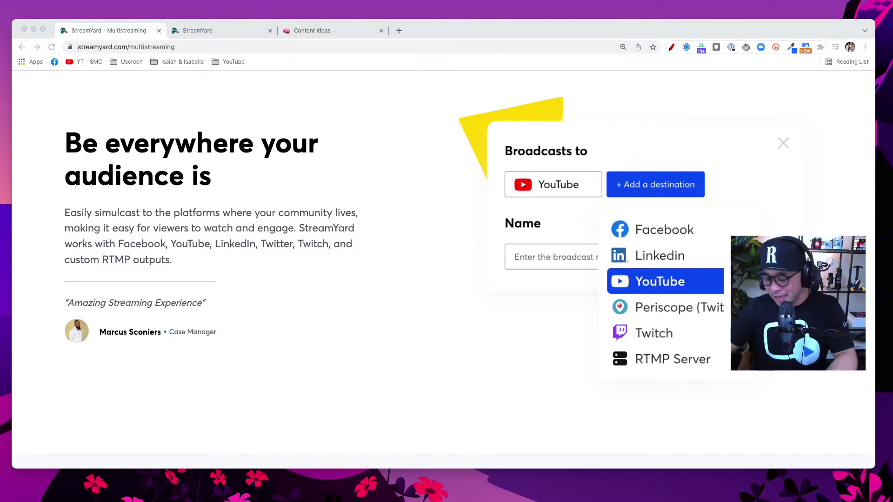
{"action": "scroll", "coordinate": [752, 398], "scroll_direction": "up", "scroll_amount": 10}
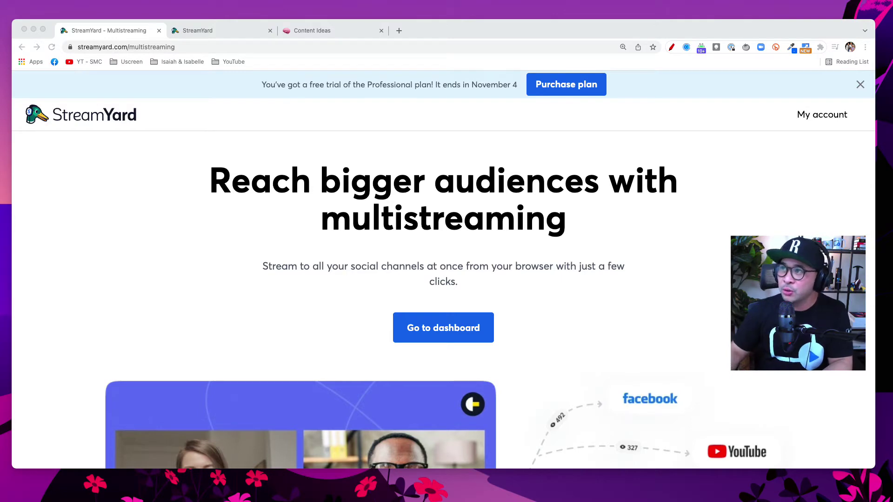
Switch to the StreamYard dashboard, circle the Destinations entry in red, and open the Destinations page
{"action": "left_click", "coordinate": [219, 31]}
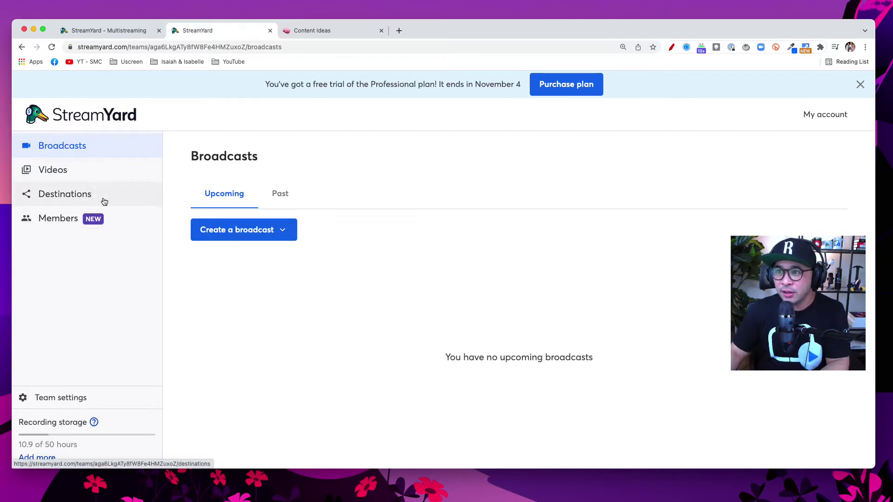
{"action": "scroll", "coordinate": [70, 196], "scroll_direction": "up", "scroll_amount": 5}
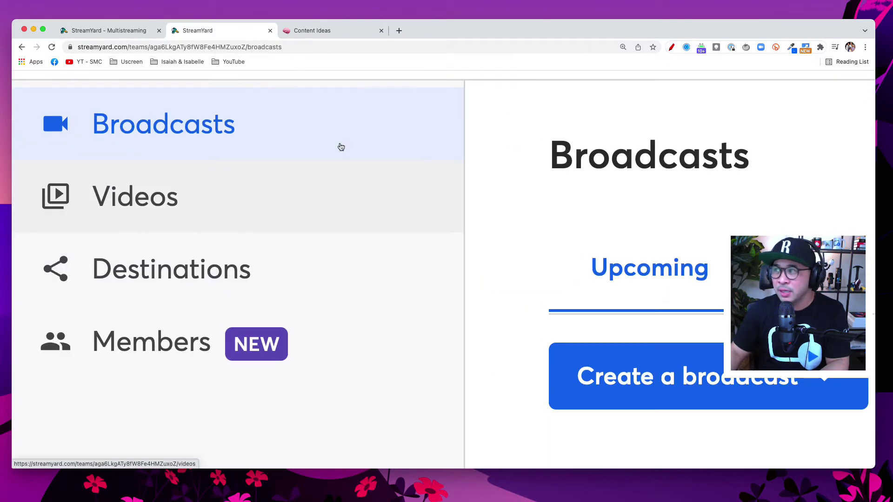
{"action": "left_click", "coordinate": [671, 46]}
{"action": "mouse_move", "coordinate": [255, 230]}
{"action": "left_mouse_down"}
{"action": "mouse_move", "coordinate": [161, 228]}
{"action": "mouse_move", "coordinate": [28, 255]}
{"action": "mouse_move", "coordinate": [142, 306]}
{"action": "mouse_move", "coordinate": [287, 255]}
{"action": "mouse_move", "coordinate": [238, 238]}
{"action": "left_mouse_up"}
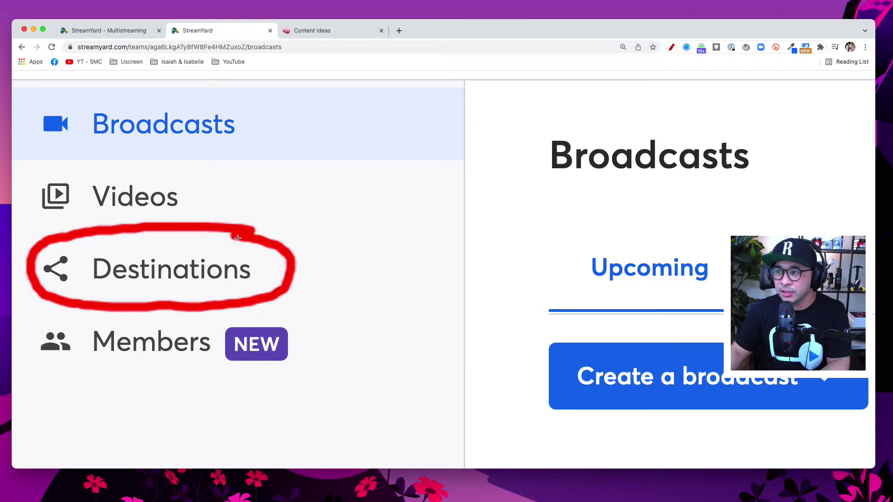
{"action": "left_click", "coordinate": [174, 272]}
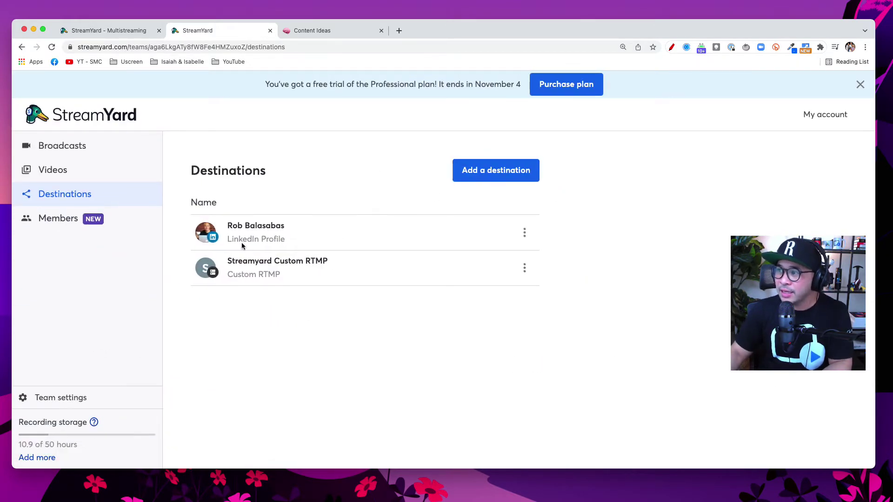
Mark the LinkedIn profile with a red arrow, circle the add-destination option, clear the marks, and open the page for adding a destination
{"action": "left_click", "coordinate": [671, 47]}
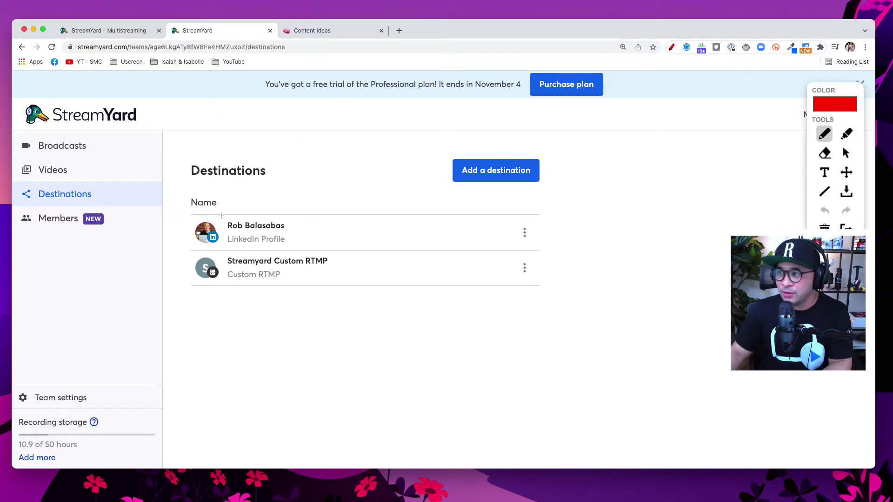
{"action": "mouse_move", "coordinate": [166, 234]}
{"action": "left_mouse_down"}
{"action": "mouse_move", "coordinate": [190, 234]}
{"action": "mouse_move", "coordinate": [182, 240]}
{"action": "left_mouse_up"}
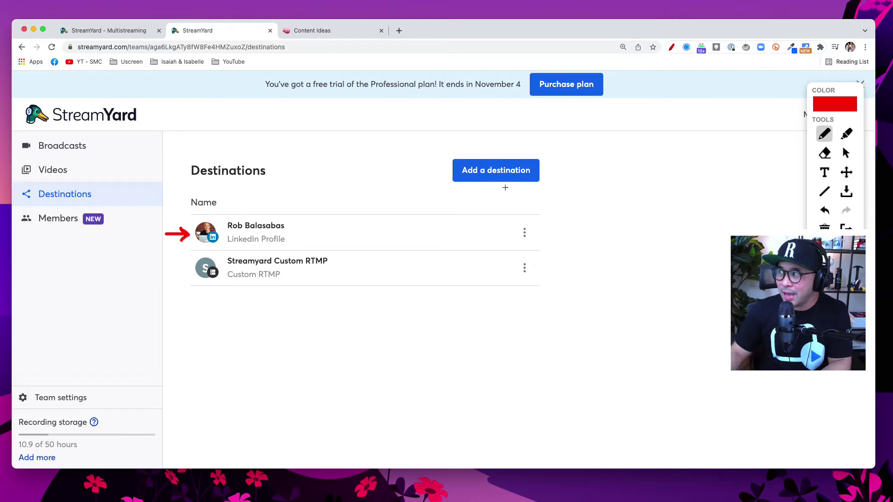
{"action": "mouse_move", "coordinate": [523, 149]}
{"action": "left_mouse_down"}
{"action": "mouse_move", "coordinate": [446, 158]}
{"action": "mouse_move", "coordinate": [556, 197]}
{"action": "mouse_move", "coordinate": [453, 156]}
{"action": "left_mouse_up"}
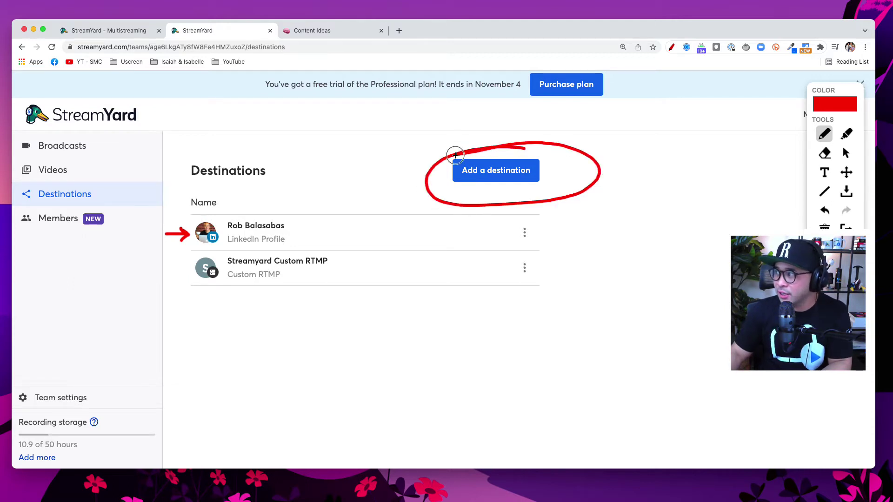
{"action": "mouse_move", "coordinate": [420, 120]}
{"action": "left_mouse_down"}
{"action": "mouse_move", "coordinate": [451, 148]}
{"action": "mouse_move", "coordinate": [460, 140]}
{"action": "left_mouse_up"}
{"action": "key", "text": "Escape"}
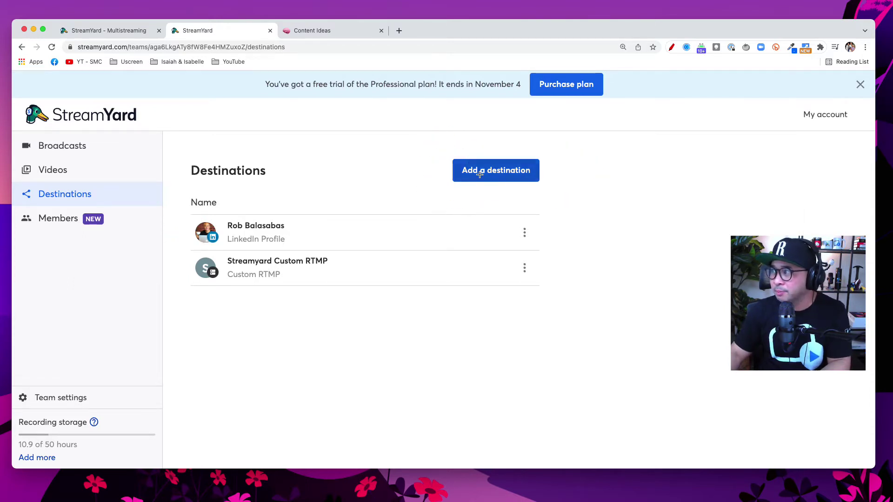
{"action": "left_click", "coordinate": [482, 173]}
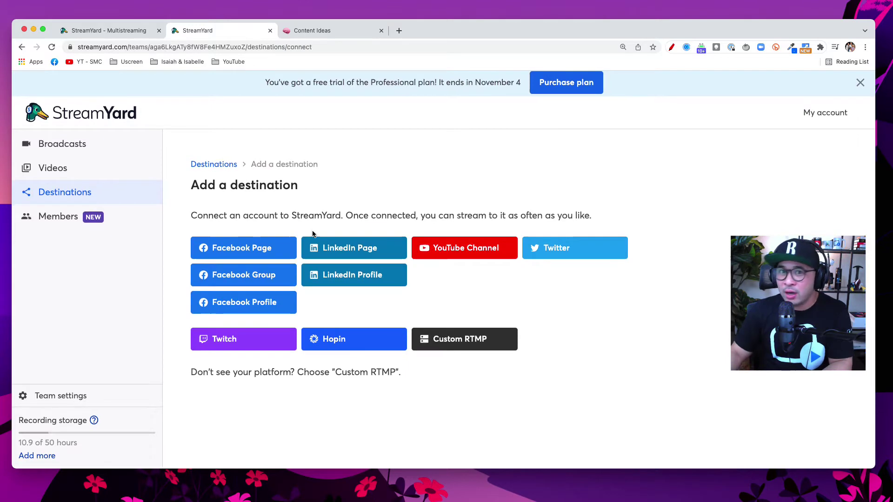
Bracket the Facebook, LinkedIn, YouTube, Twitter, Twitch, Hopin and Custom RTMP options in red, and clear the drawing
{"action": "left_click", "coordinate": [672, 47]}
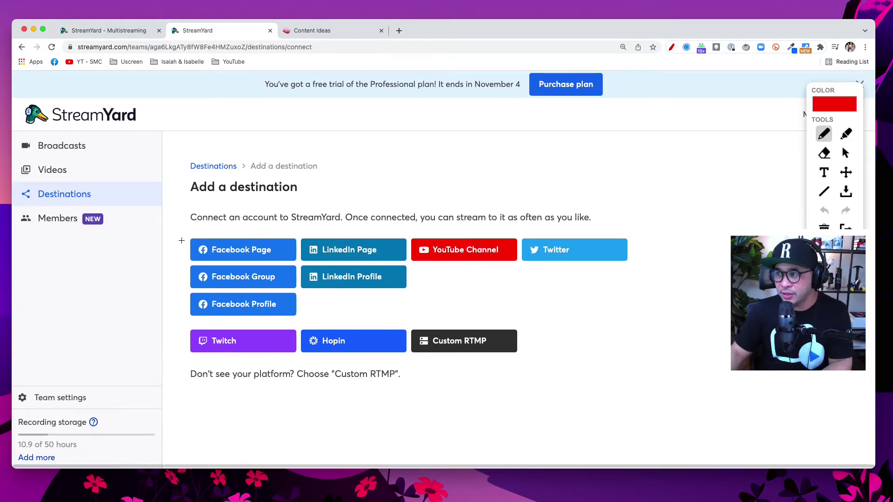
{"action": "mouse_move", "coordinate": [207, 228]}
{"action": "left_mouse_down"}
{"action": "mouse_move", "coordinate": [195, 228]}
{"action": "mouse_move", "coordinate": [180, 302]}
{"action": "mouse_move", "coordinate": [218, 327]}
{"action": "mouse_move", "coordinate": [214, 356]}
{"action": "mouse_move", "coordinate": [234, 355]}
{"action": "left_mouse_up"}
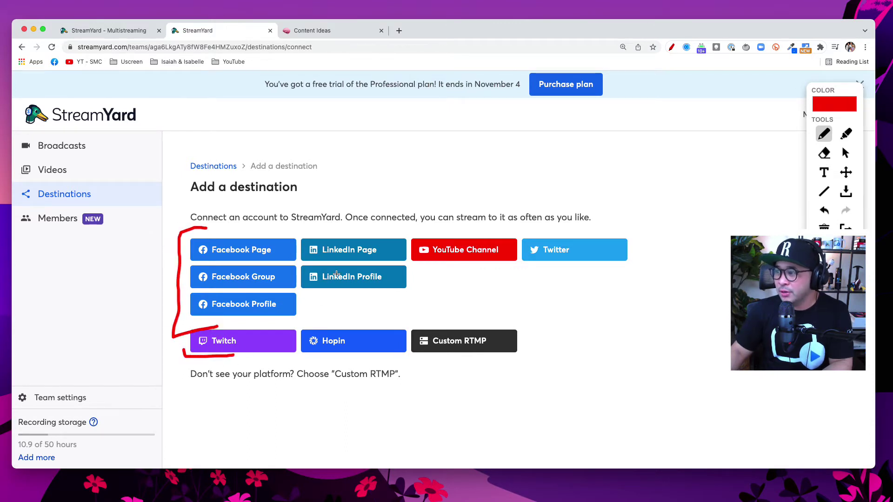
{"action": "mouse_move", "coordinate": [385, 298]}
{"action": "left_mouse_down"}
{"action": "mouse_move", "coordinate": [395, 292]}
{"action": "mouse_move", "coordinate": [407, 236]}
{"action": "mouse_move", "coordinate": [350, 233]}
{"action": "left_mouse_up"}
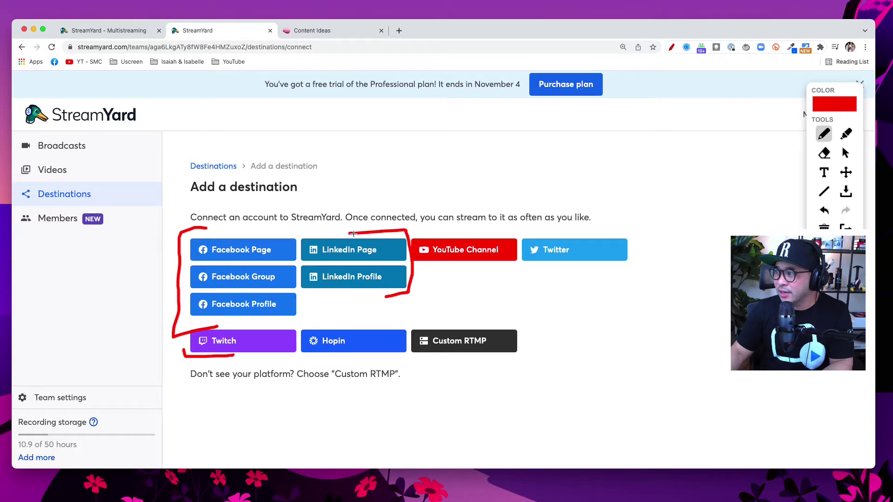
{"action": "mouse_move", "coordinate": [502, 229]}
{"action": "left_mouse_down"}
{"action": "mouse_move", "coordinate": [516, 261]}
{"action": "mouse_move", "coordinate": [491, 275]}
{"action": "left_mouse_up"}
{"action": "mouse_move", "coordinate": [604, 263]}
{"action": "left_mouse_down"}
{"action": "mouse_move", "coordinate": [634, 259]}
{"action": "mouse_move", "coordinate": [636, 223]}
{"action": "mouse_move", "coordinate": [601, 225]}
{"action": "left_mouse_up"}
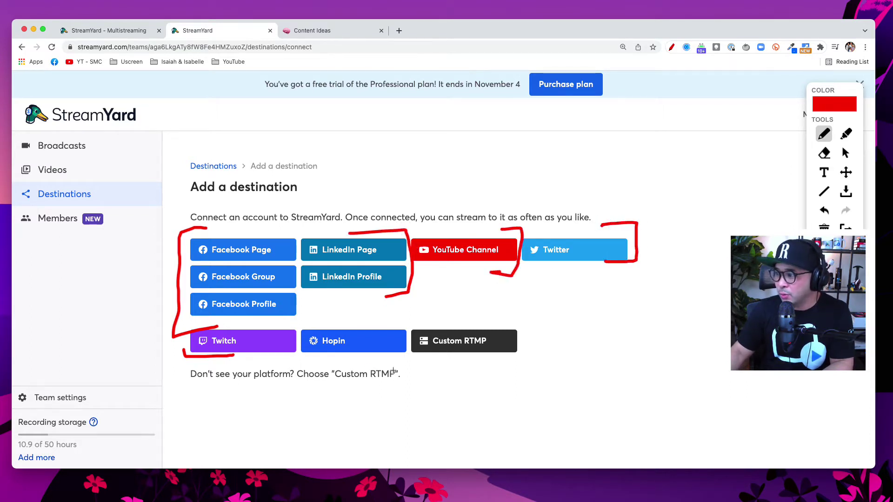
{"action": "mouse_move", "coordinate": [385, 326]}
{"action": "left_mouse_down"}
{"action": "mouse_move", "coordinate": [407, 331]}
{"action": "mouse_move", "coordinate": [407, 358]}
{"action": "mouse_move", "coordinate": [382, 360]}
{"action": "left_mouse_up"}
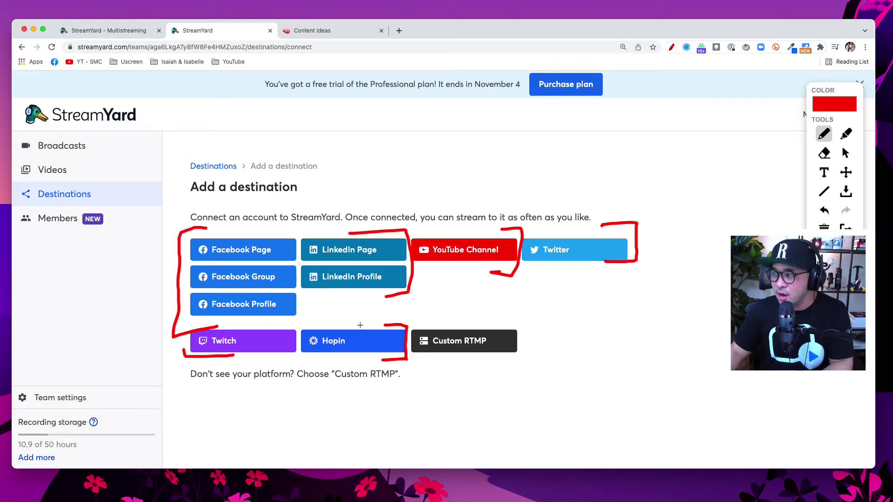
{"action": "mouse_move", "coordinate": [488, 361]}
{"action": "left_mouse_down"}
{"action": "mouse_move", "coordinate": [513, 359]}
{"action": "mouse_move", "coordinate": [524, 324]}
{"action": "mouse_move", "coordinate": [466, 322]}
{"action": "left_mouse_up"}
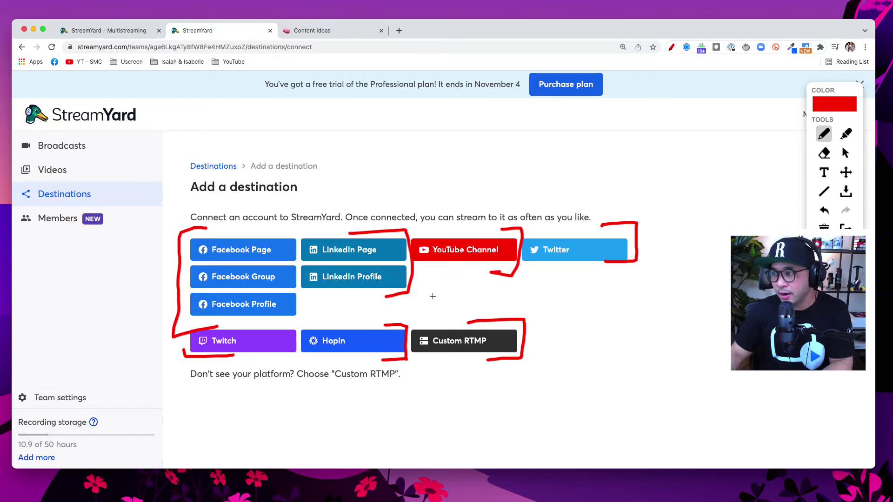
{"action": "key", "text": "Escape"}
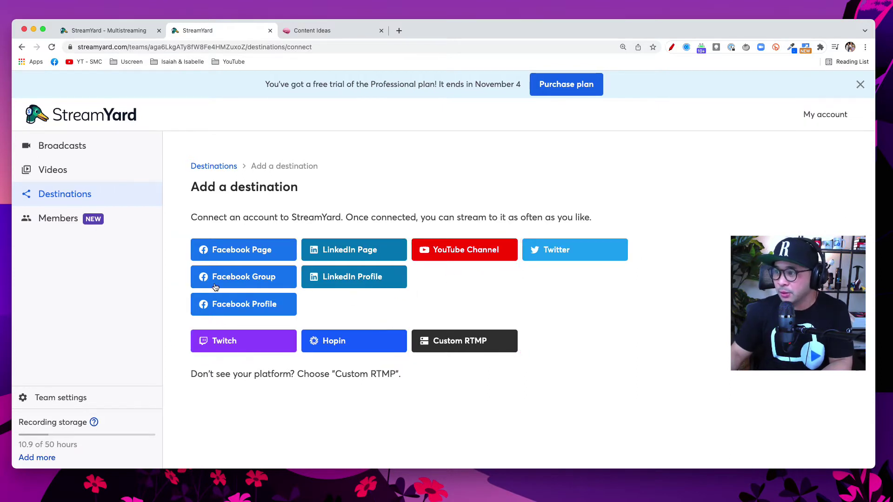
Outline the Facebook Group option in red, choose it as the new destination type, and connect Facebook to grant the permissions
{"action": "left_click", "coordinate": [671, 48]}
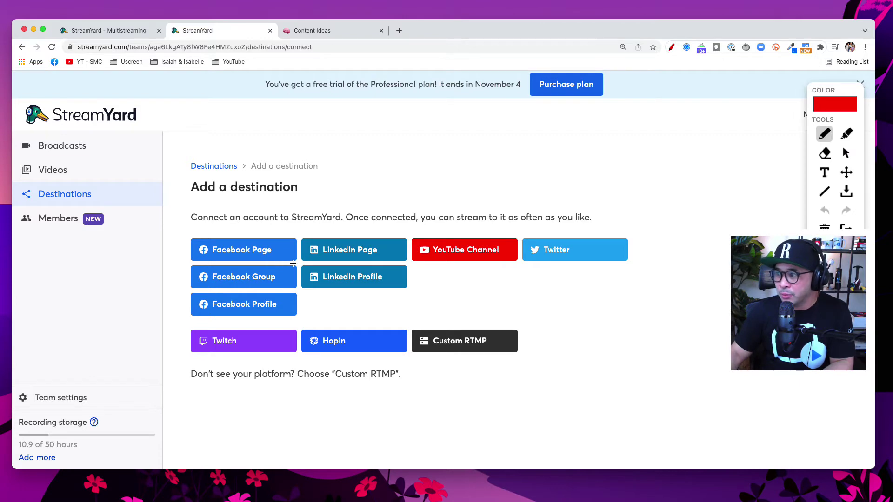
{"action": "mouse_move", "coordinate": [294, 263]}
{"action": "left_mouse_down"}
{"action": "mouse_move", "coordinate": [177, 263]}
{"action": "mouse_move", "coordinate": [181, 284]}
{"action": "mouse_move", "coordinate": [295, 293]}
{"action": "mouse_move", "coordinate": [303, 265]}
{"action": "left_mouse_up"}
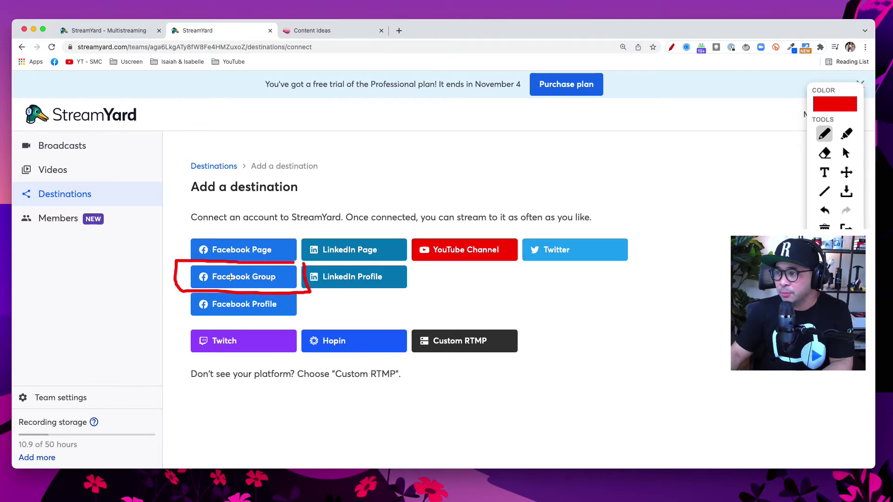
{"action": "key", "text": "super+equal"}
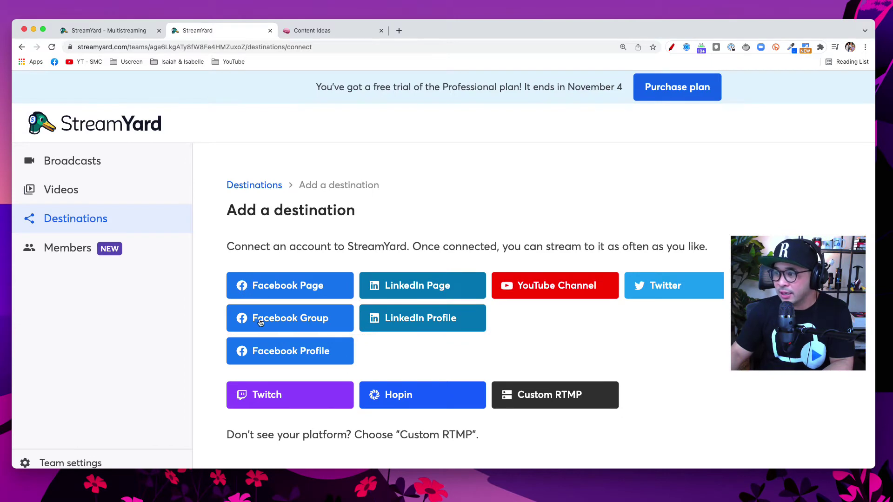
{"action": "left_click", "coordinate": [259, 323]}
{"action": "scroll", "coordinate": [260, 298], "scroll_direction": "down", "scroll_amount": 3}
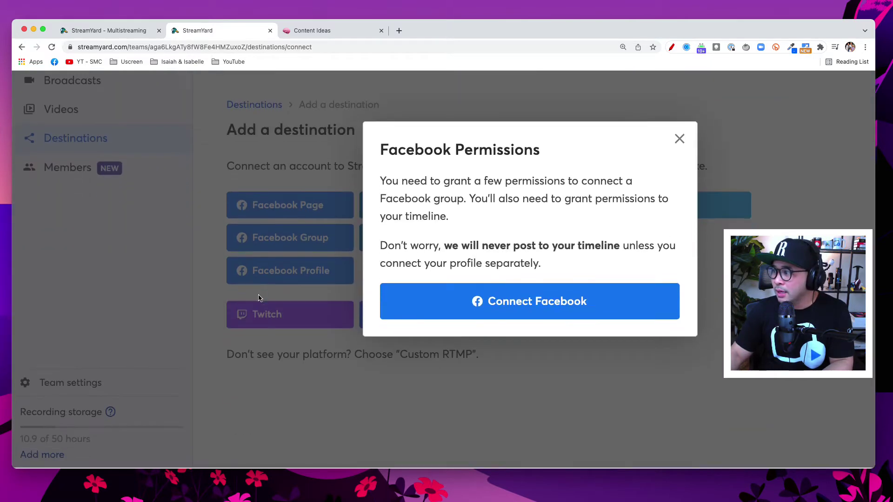
{"action": "scroll", "coordinate": [388, 322], "scroll_direction": "right", "scroll_amount": 2}
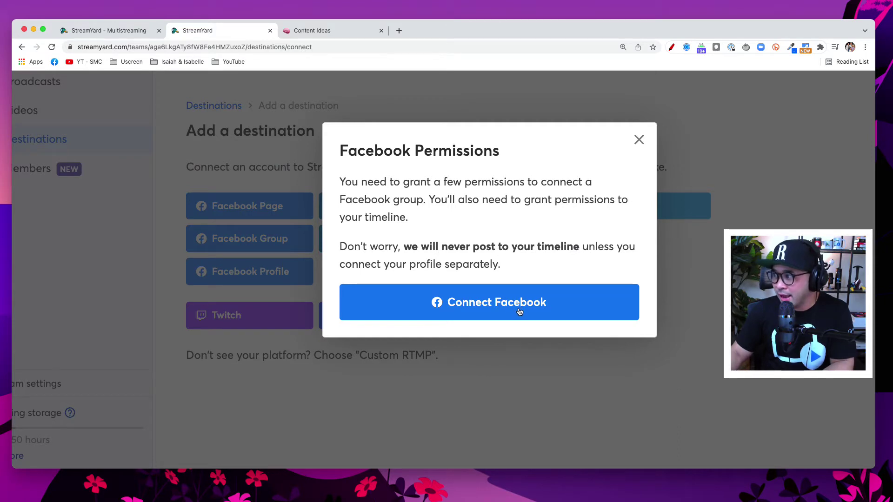
{"action": "left_click", "coordinate": [486, 309]}
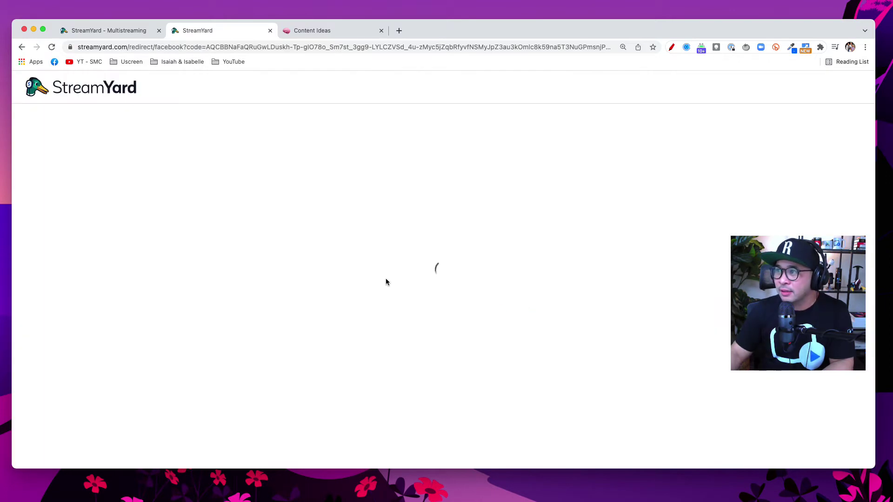
Find The Content Marketer's Cafe in the list of Facebook groups and connect it as a destination
{"action": "scroll", "coordinate": [386, 283], "scroll_direction": "down", "scroll_amount": 3}
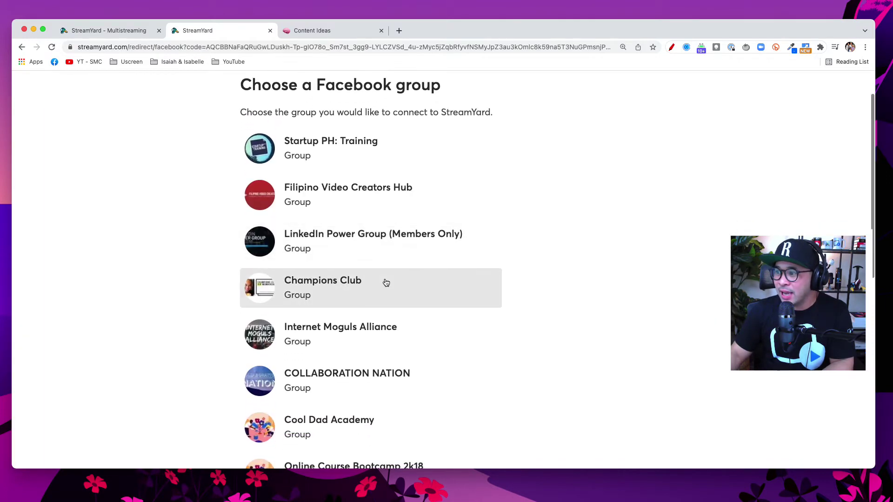
{"action": "scroll", "coordinate": [386, 283], "scroll_direction": "up", "scroll_amount": 3}
{"action": "scroll", "coordinate": [386, 283], "scroll_direction": "down", "scroll_amount": 4}
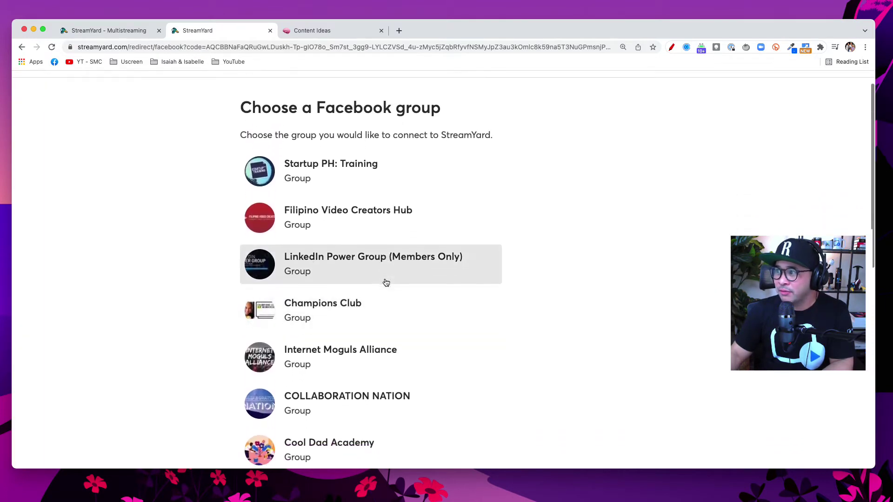
{"action": "scroll", "coordinate": [386, 282], "scroll_direction": "down", "scroll_amount": 8}
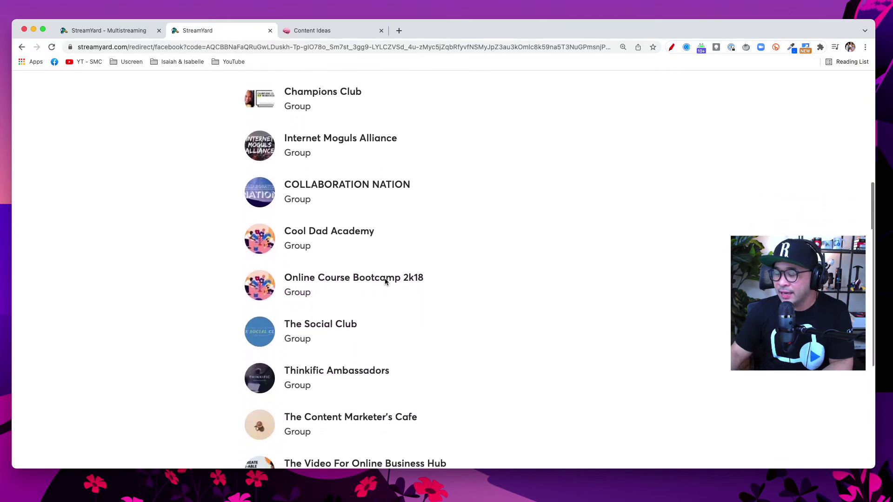
{"action": "scroll", "coordinate": [384, 281], "scroll_direction": "down", "scroll_amount": 7}
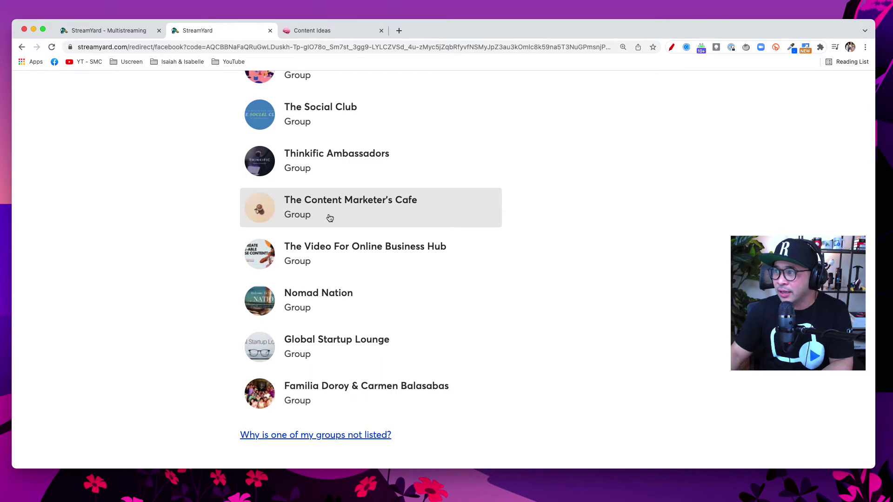
{"action": "left_click", "coordinate": [354, 219]}
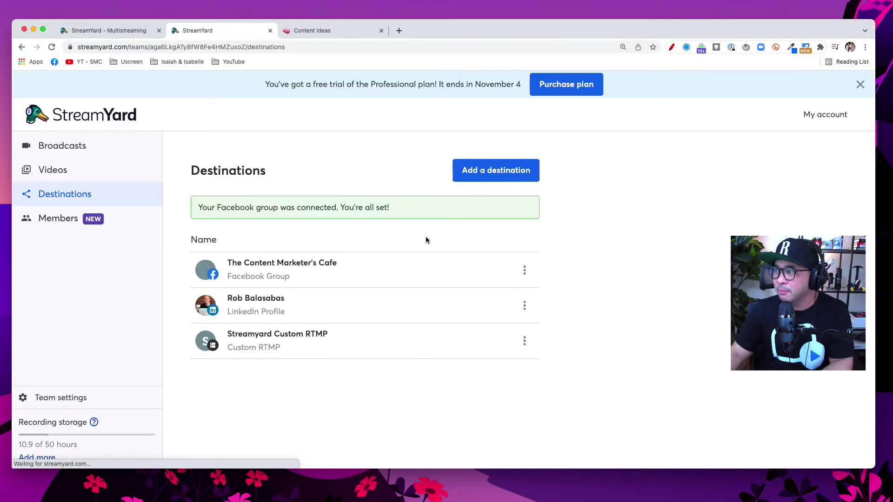
Mark the newly connected Facebook group in the destinations list in red, and clear the drawing
{"action": "left_click", "coordinate": [671, 47]}
{"action": "mouse_move", "coordinate": [352, 250]}
{"action": "left_mouse_down"}
{"action": "mouse_move", "coordinate": [199, 250]}
{"action": "mouse_move", "coordinate": [181, 283]}
{"action": "mouse_move", "coordinate": [277, 287]}
{"action": "mouse_move", "coordinate": [326, 274]}
{"action": "left_mouse_up"}
{"action": "key", "text": "Escape"}
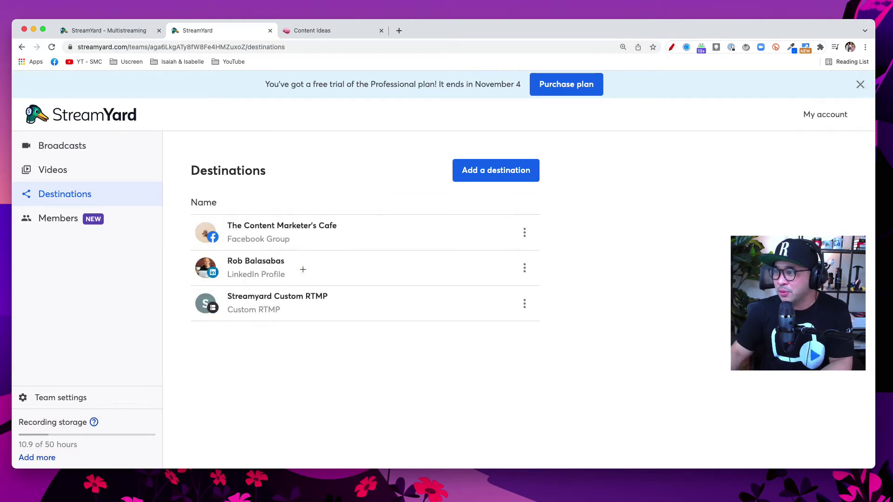
Mark The Content Marketer's Cafe, the Add a destination option and the Destinations page entry in red, and clear the drawing
{"action": "left_click", "coordinate": [671, 47]}
{"action": "mouse_move", "coordinate": [354, 210]}
{"action": "left_mouse_down"}
{"action": "mouse_move", "coordinate": [192, 210]}
{"action": "mouse_move", "coordinate": [176, 247]}
{"action": "mouse_move", "coordinate": [355, 251]}
{"action": "mouse_move", "coordinate": [377, 209]}
{"action": "left_mouse_up"}
{"action": "mouse_move", "coordinate": [441, 157]}
{"action": "left_mouse_down"}
{"action": "mouse_move", "coordinate": [484, 186]}
{"action": "mouse_move", "coordinate": [564, 153]}
{"action": "mouse_move", "coordinate": [424, 156]}
{"action": "left_mouse_up"}
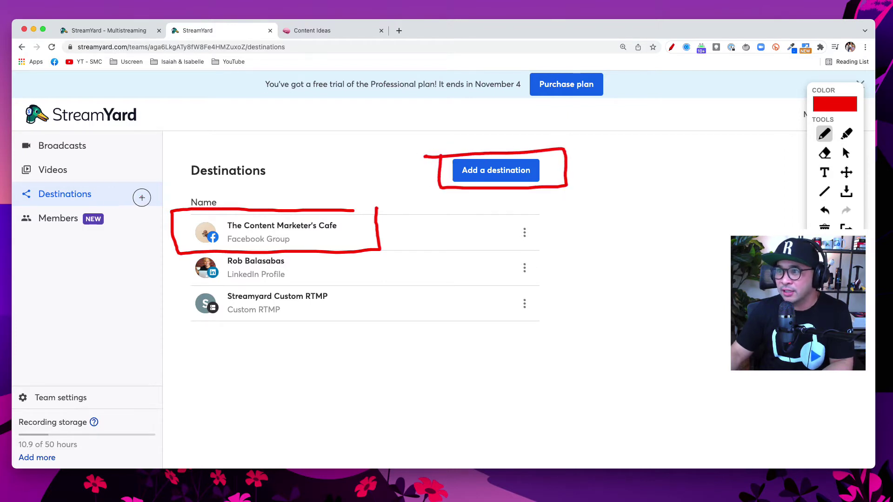
{"action": "mouse_move", "coordinate": [143, 197]}
{"action": "left_mouse_down"}
{"action": "mouse_move", "coordinate": [99, 193]}
{"action": "mouse_move", "coordinate": [103, 206]}
{"action": "left_mouse_up"}
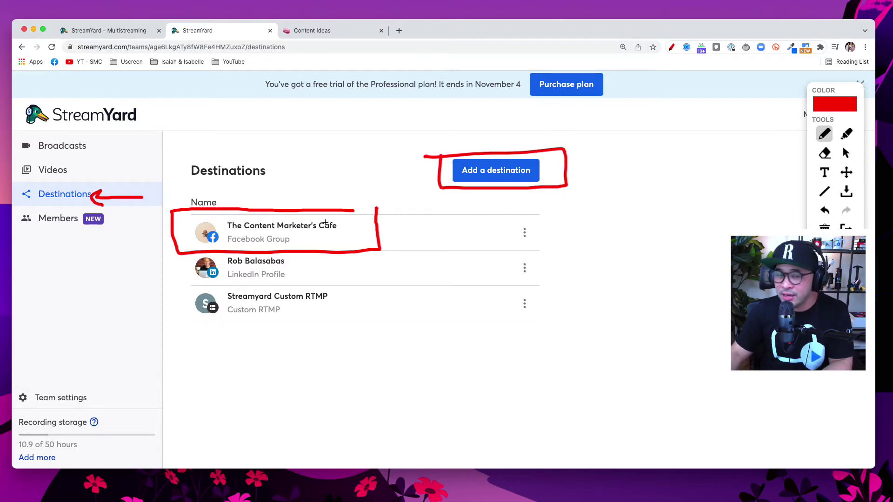
{"action": "key", "text": "Escape"}
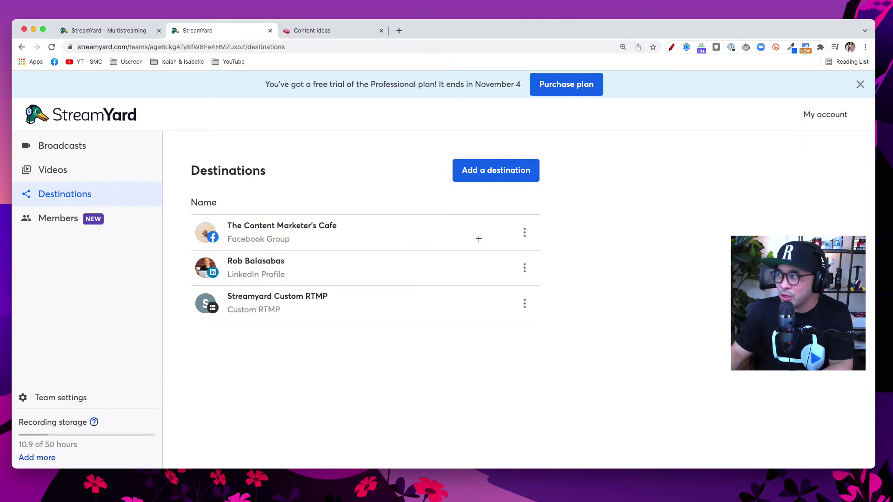
Mark the Add a destination option in red, clear the drawing, and start adding another destination
{"action": "left_click", "coordinate": [671, 48]}
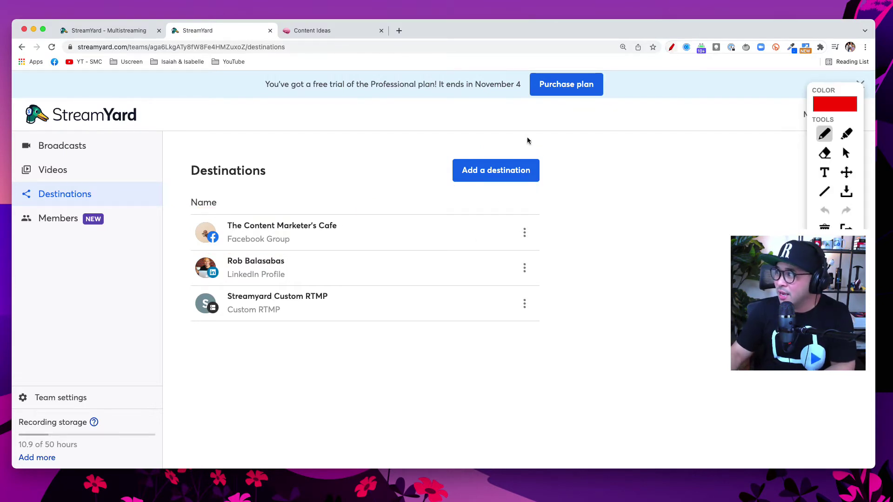
{"action": "mouse_move", "coordinate": [513, 150]}
{"action": "left_mouse_down"}
{"action": "mouse_move", "coordinate": [434, 185]}
{"action": "mouse_move", "coordinate": [564, 190]}
{"action": "mouse_move", "coordinate": [498, 146]}
{"action": "mouse_move", "coordinate": [508, 148]}
{"action": "left_mouse_up"}
{"action": "key", "text": "Escape"}
{"action": "left_click", "coordinate": [499, 173]}
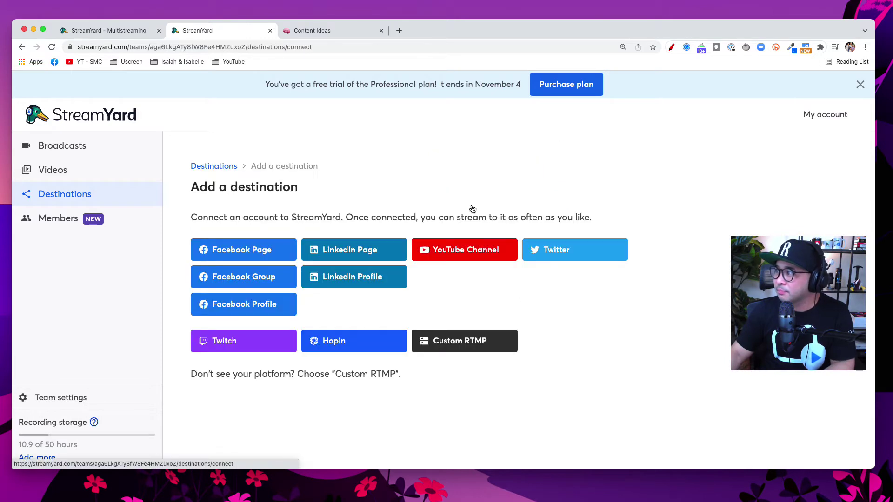
Outline the YouTube Channel option in red, clear the drawing, and choose it as the new destination type
{"action": "left_click", "coordinate": [671, 49]}
{"action": "mouse_move", "coordinate": [520, 230]}
{"action": "left_mouse_down"}
{"action": "mouse_move", "coordinate": [409, 233]}
{"action": "mouse_move", "coordinate": [414, 266]}
{"action": "mouse_move", "coordinate": [510, 263]}
{"action": "mouse_move", "coordinate": [519, 231]}
{"action": "left_mouse_up"}
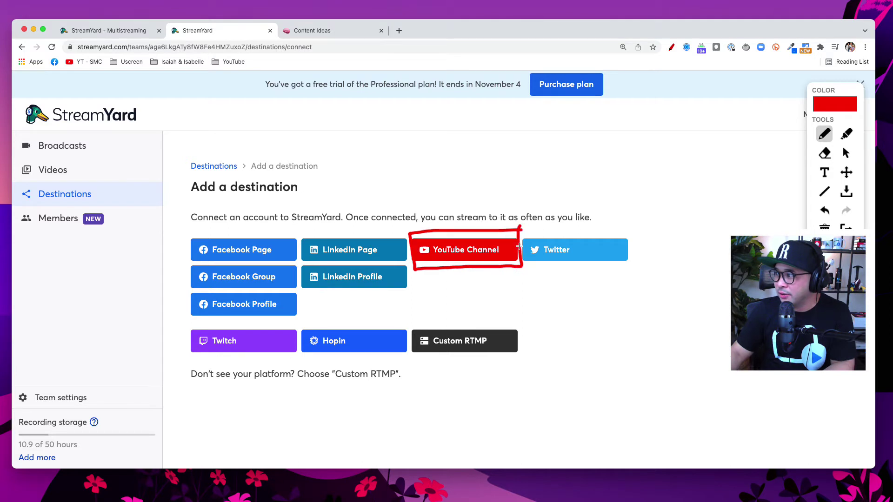
{"action": "key", "text": "Escape"}
{"action": "left_click", "coordinate": [468, 253]}
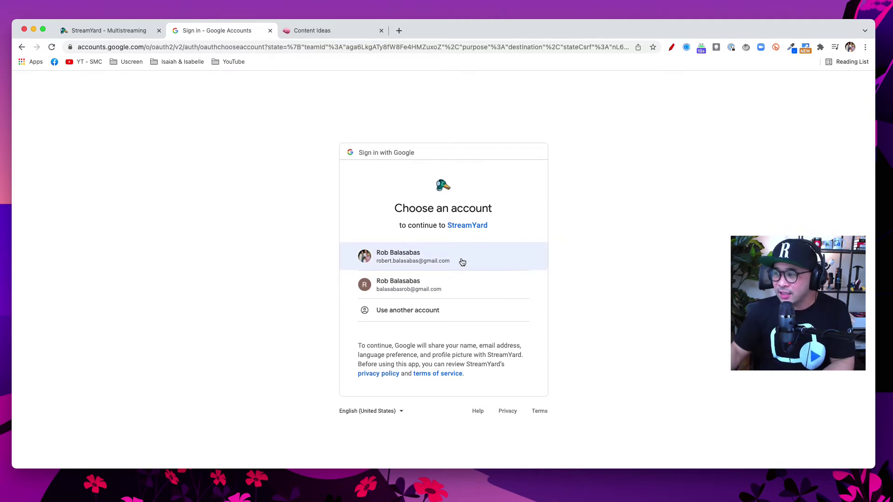
Sign in with the first listed Google account and select the YouTube channel carrying the account holder's name
{"action": "left_click", "coordinate": [423, 262]}
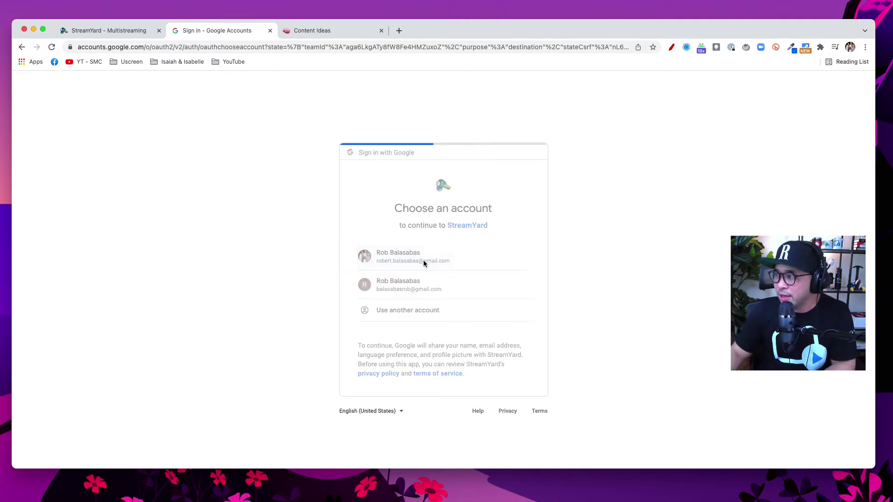
{"action": "scroll", "coordinate": [539, 263], "scroll_direction": "down", "scroll_amount": 5}
{"action": "scroll", "coordinate": [538, 263], "scroll_direction": "down", "scroll_amount": 3}
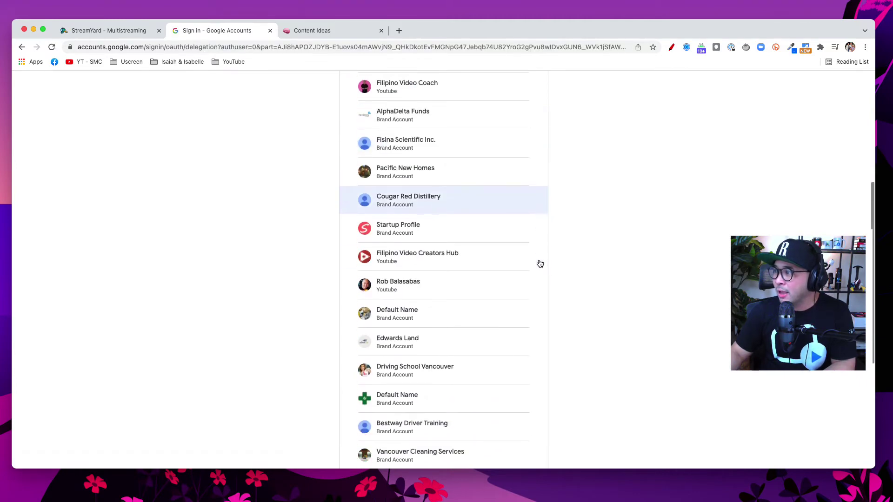
{"action": "left_click", "coordinate": [424, 236]}
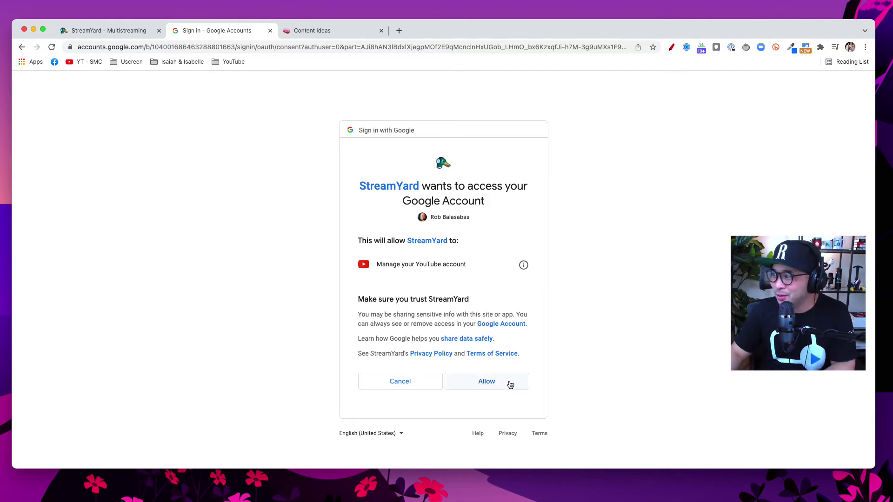
Mark the Allow option in red, clear the drawing, and allow StreamYard to manage the YouTube account
{"action": "left_click", "coordinate": [671, 47]}
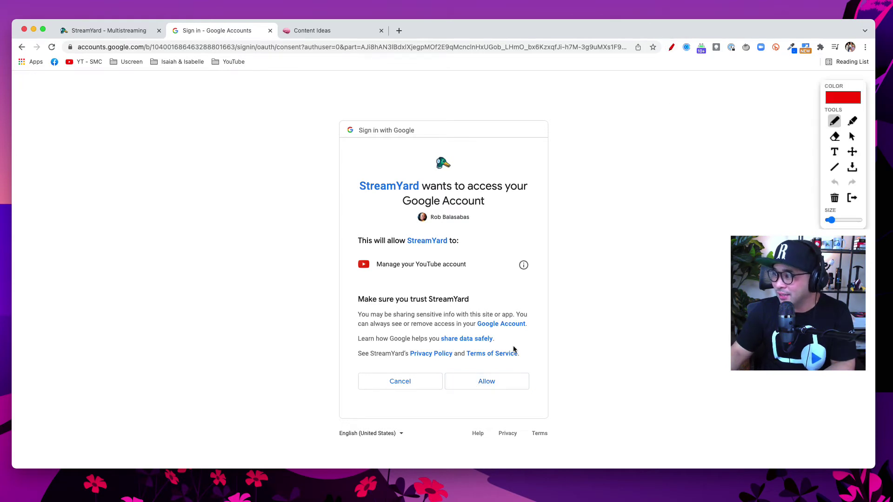
{"action": "mouse_move", "coordinate": [527, 365]}
{"action": "left_mouse_down"}
{"action": "mouse_move", "coordinate": [437, 375]}
{"action": "mouse_move", "coordinate": [499, 397]}
{"action": "mouse_move", "coordinate": [536, 368]}
{"action": "left_mouse_up"}
{"action": "mouse_move", "coordinate": [582, 317]}
{"action": "left_mouse_down"}
{"action": "mouse_move", "coordinate": [550, 365]}
{"action": "mouse_move", "coordinate": [577, 361]}
{"action": "left_mouse_up"}
{"action": "key", "text": "Escape"}
{"action": "left_click", "coordinate": [480, 382]}
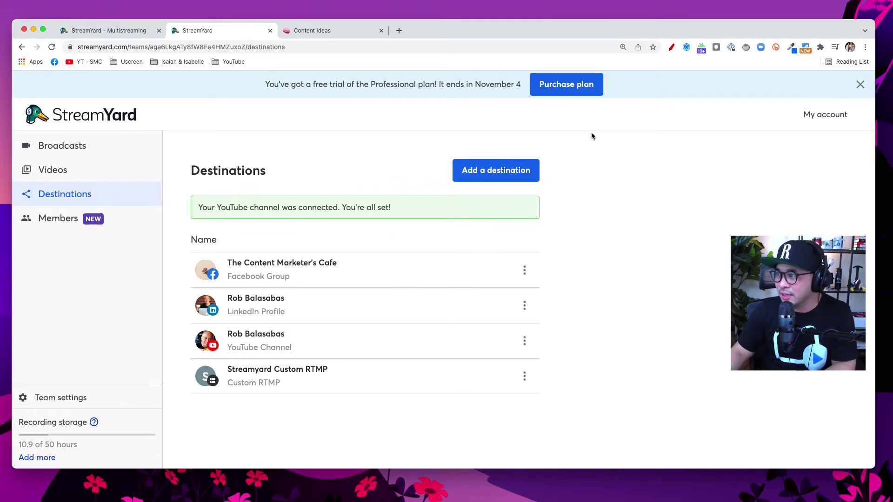
Outline Create a broadcast on the Broadcasts page in red, clear the drawing, and start a new broadcast
{"action": "left_click", "coordinate": [671, 47]}
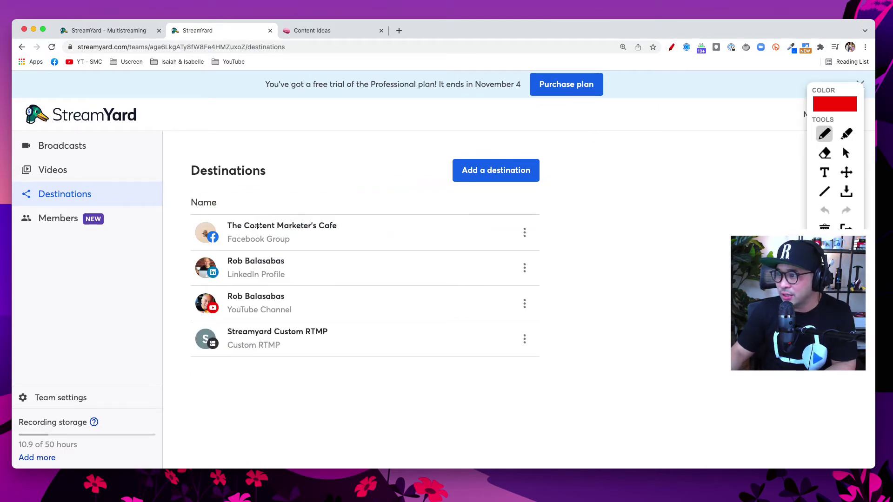
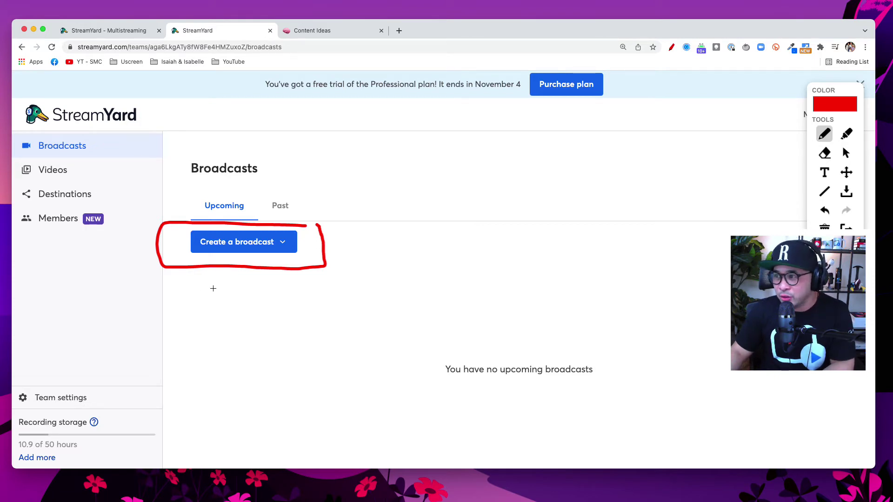
{"action": "key", "text": "Escape"}
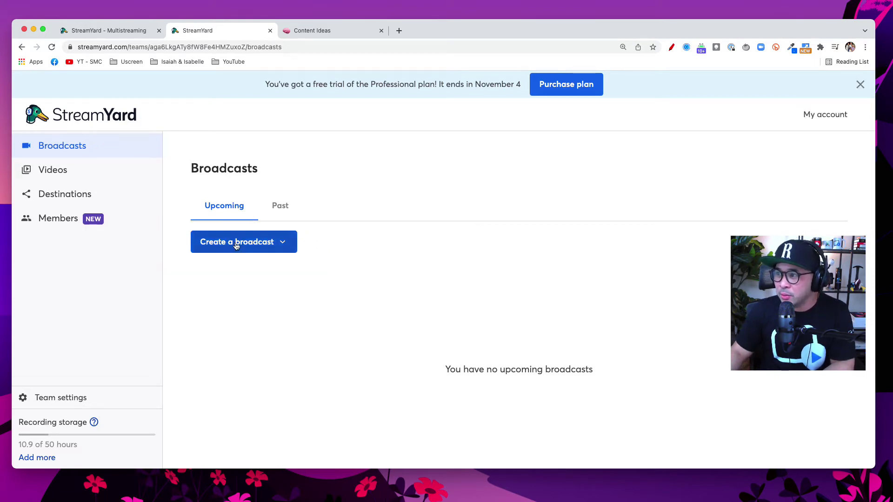
{"action": "left_click", "coordinate": [237, 245]}
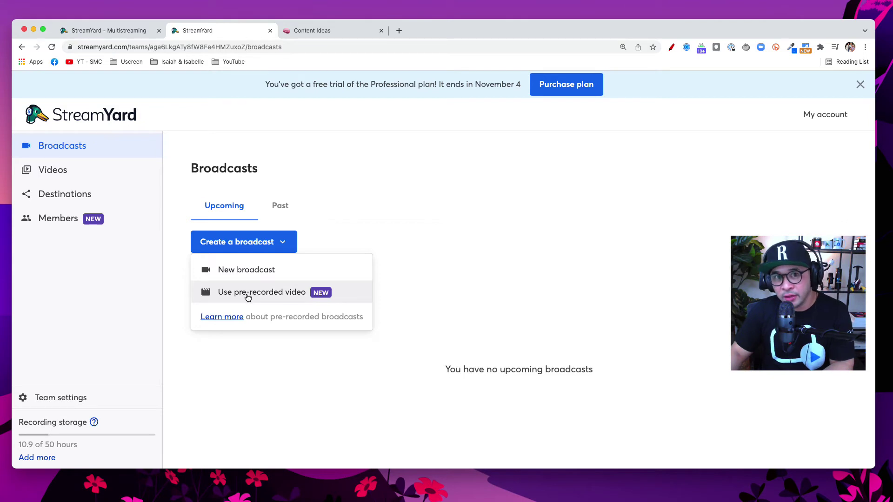
{"action": "scroll", "coordinate": [248, 298], "scroll_direction": "up", "scroll_amount": 5}
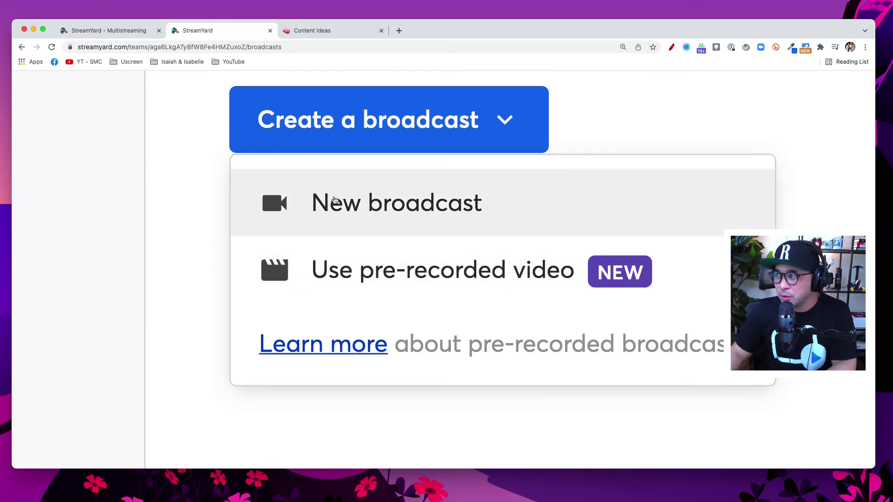
{"action": "left_click", "coordinate": [350, 210]}
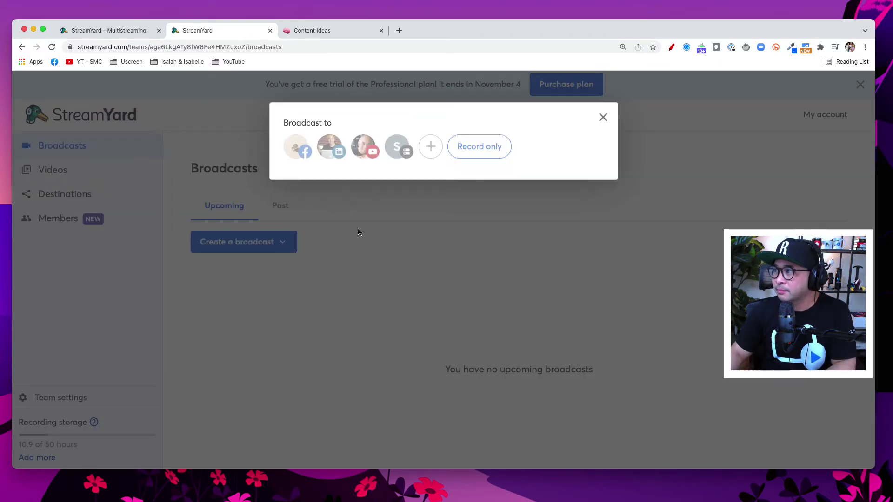
Circle the Facebook group and YouTube channel among the broadcast destinations in red, and clear the drawing
{"action": "left_click", "coordinate": [671, 47]}
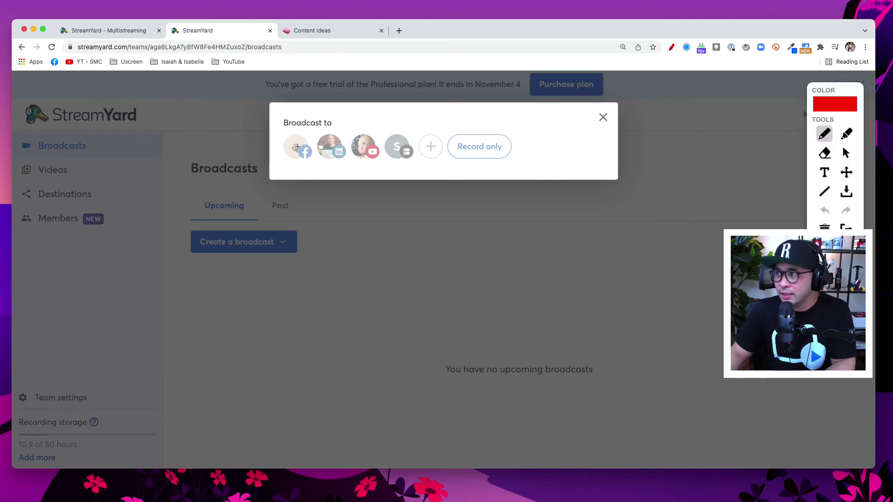
{"action": "mouse_move", "coordinate": [308, 133]}
{"action": "left_mouse_down"}
{"action": "mouse_move", "coordinate": [282, 130]}
{"action": "mouse_move", "coordinate": [281, 162]}
{"action": "mouse_move", "coordinate": [313, 154]}
{"action": "mouse_move", "coordinate": [305, 131]}
{"action": "left_mouse_up"}
{"action": "mouse_move", "coordinate": [375, 128]}
{"action": "left_mouse_down"}
{"action": "mouse_move", "coordinate": [342, 139]}
{"action": "mouse_move", "coordinate": [369, 168]}
{"action": "mouse_move", "coordinate": [379, 141]}
{"action": "left_mouse_up"}
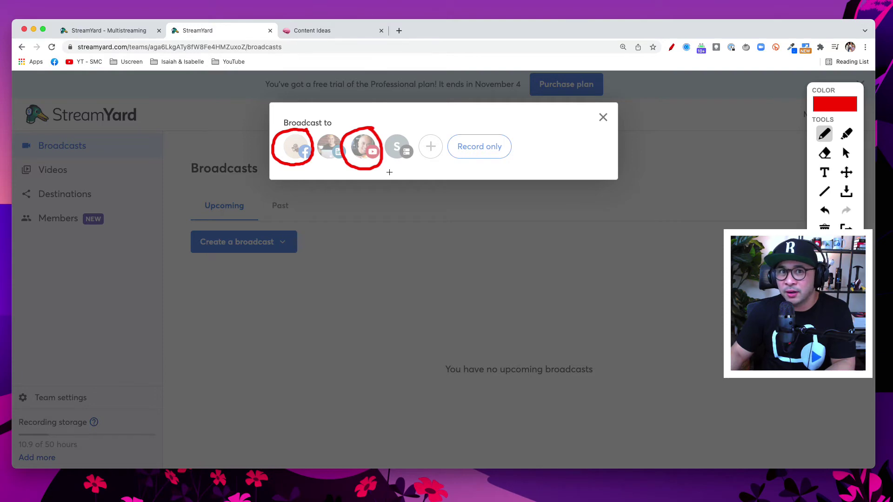
{"action": "key", "text": "Escape"}
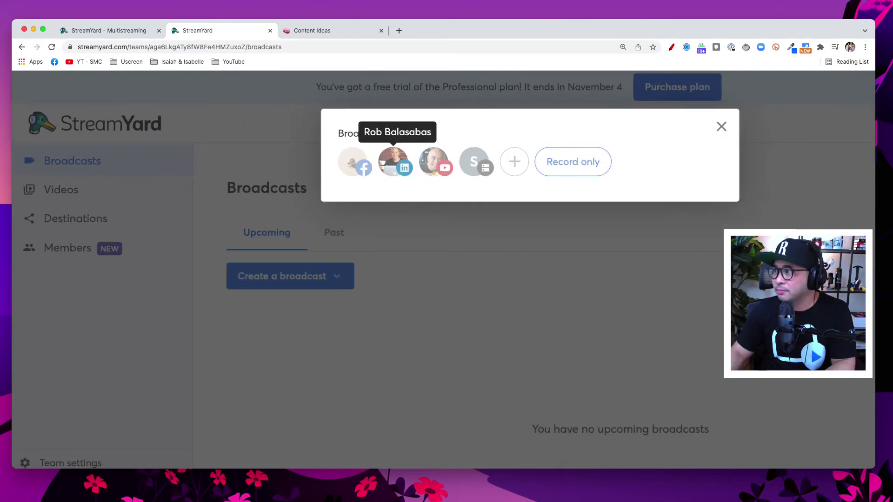
Select the Facebook group and the YouTube channel as destinations for the new broadcast
{"action": "left_click", "coordinate": [348, 167]}
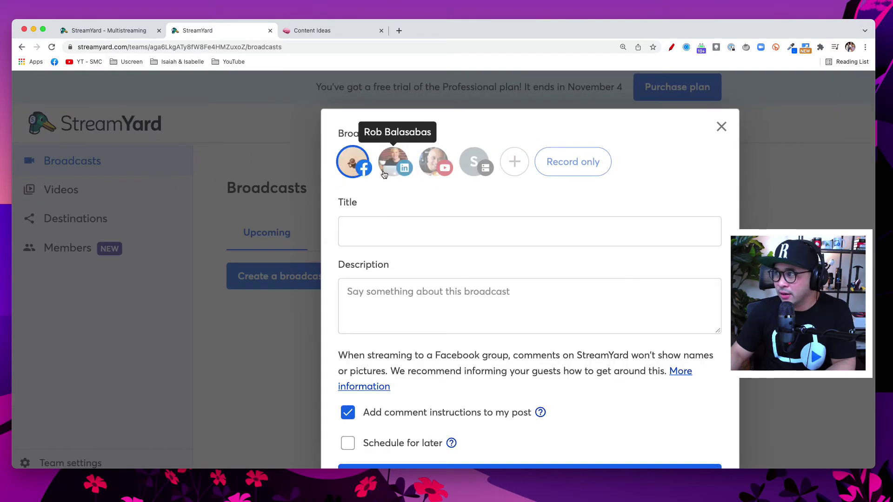
{"action": "left_click", "coordinate": [434, 169]}
{"action": "scroll", "coordinate": [454, 245], "scroll_direction": "down", "scroll_amount": 2}
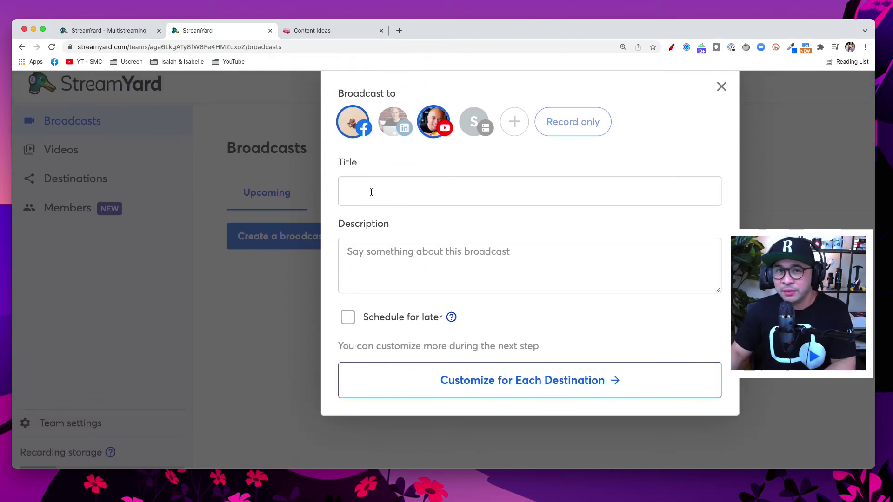
Enter "Test Stream" as both the title and the description of the broadcast
{"action": "left_click", "coordinate": [371, 192]}
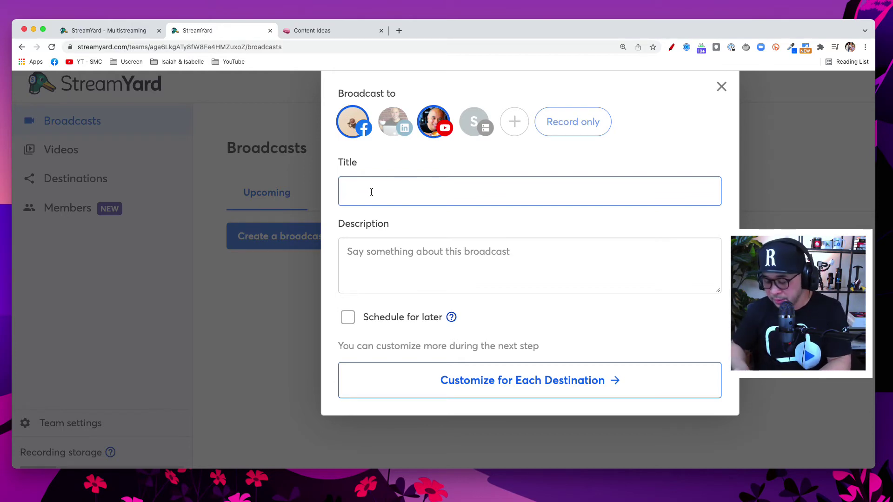
{"action": "type", "text": "Test Stream"}
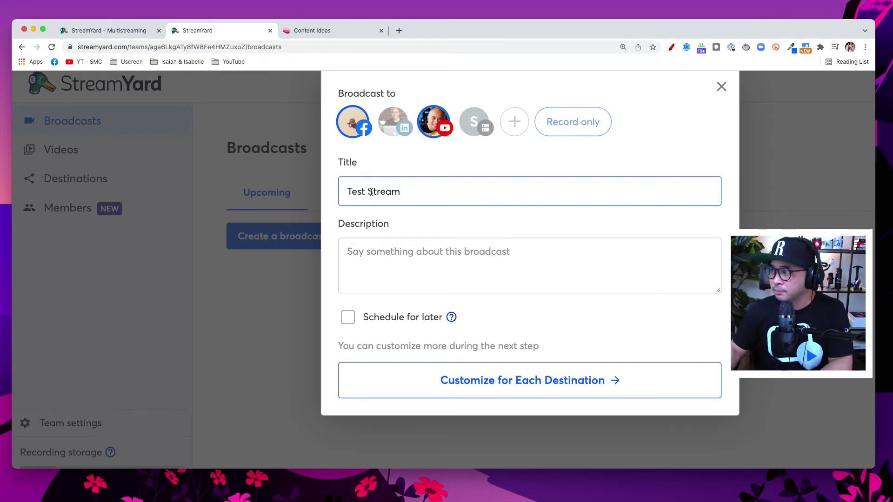
{"action": "scroll", "coordinate": [371, 204], "scroll_direction": "down", "scroll_amount": 2}
{"action": "left_click", "coordinate": [365, 218]}
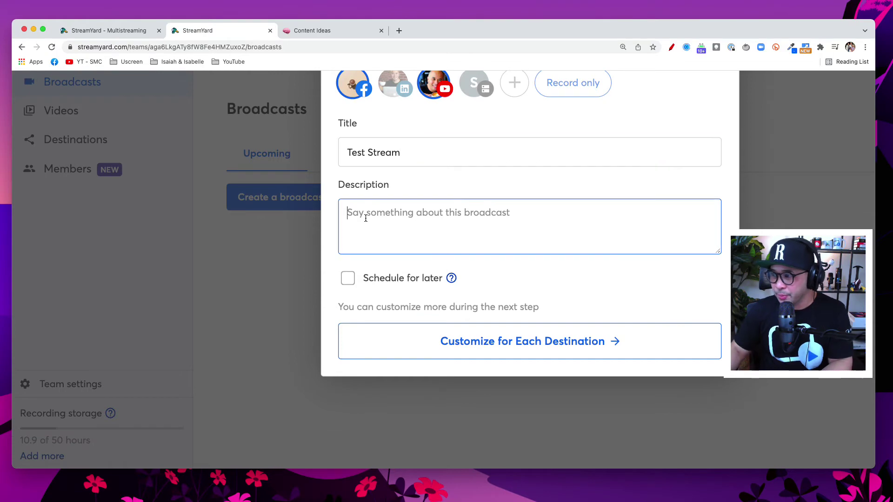
{"action": "type", "text": "Test Stream"}
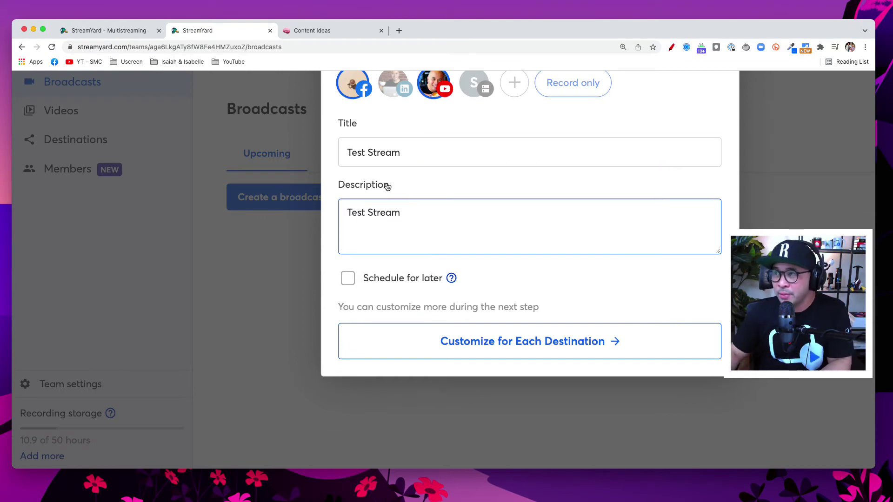
Circle the Schedule for later option in red, clear the drawing, and enable scheduling for the broadcast
{"action": "scroll", "coordinate": [387, 186], "scroll_direction": "up", "scroll_amount": 1}
{"action": "scroll", "coordinate": [385, 181], "scroll_direction": "down", "scroll_amount": 1}
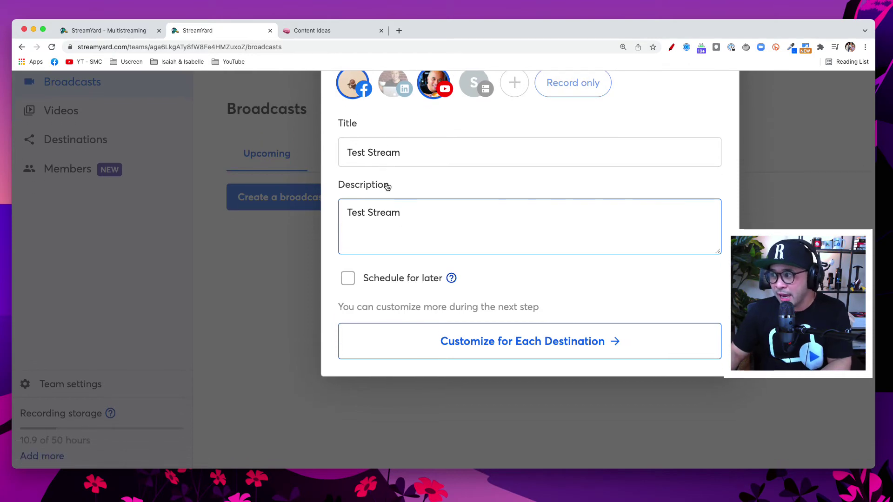
{"action": "scroll", "coordinate": [385, 185], "scroll_direction": "right", "scroll_amount": 2}
{"action": "scroll", "coordinate": [370, 213], "scroll_direction": "up", "scroll_amount": 1}
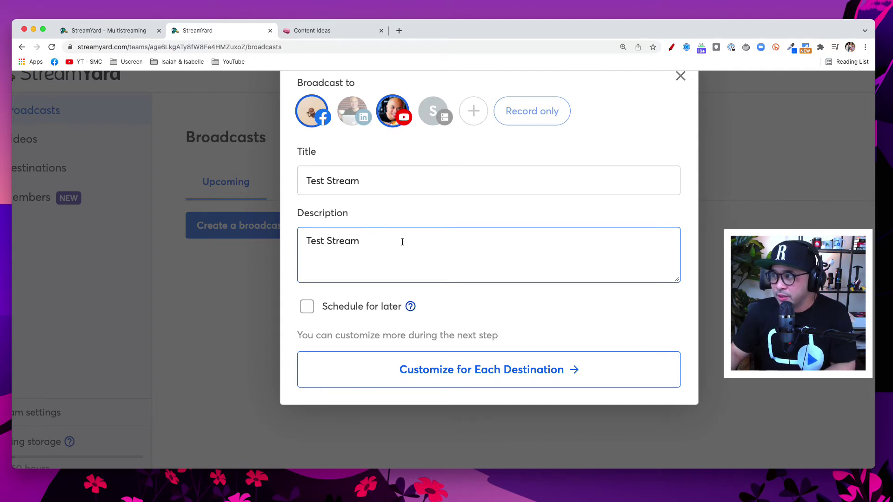
{"action": "scroll", "coordinate": [353, 298], "scroll_direction": "up", "scroll_amount": 1}
{"action": "scroll", "coordinate": [353, 293], "scroll_direction": "down", "scroll_amount": 1}
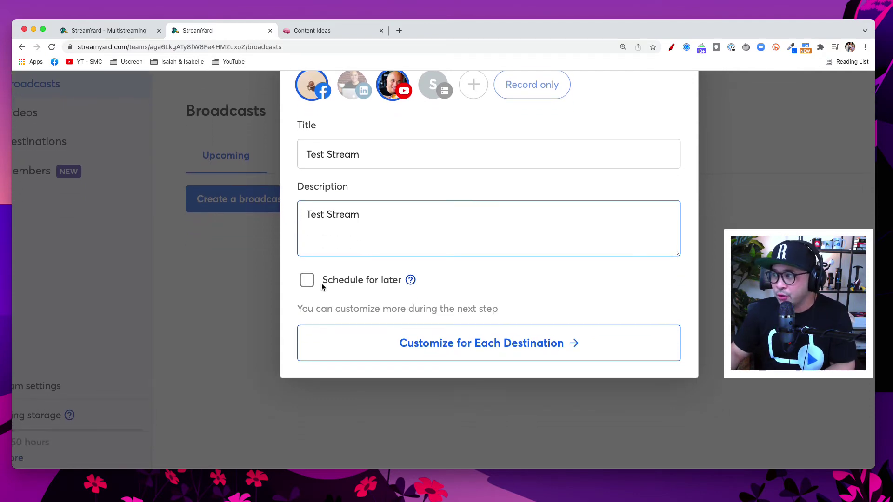
{"action": "scroll", "coordinate": [351, 289], "scroll_direction": "down", "scroll_amount": 1}
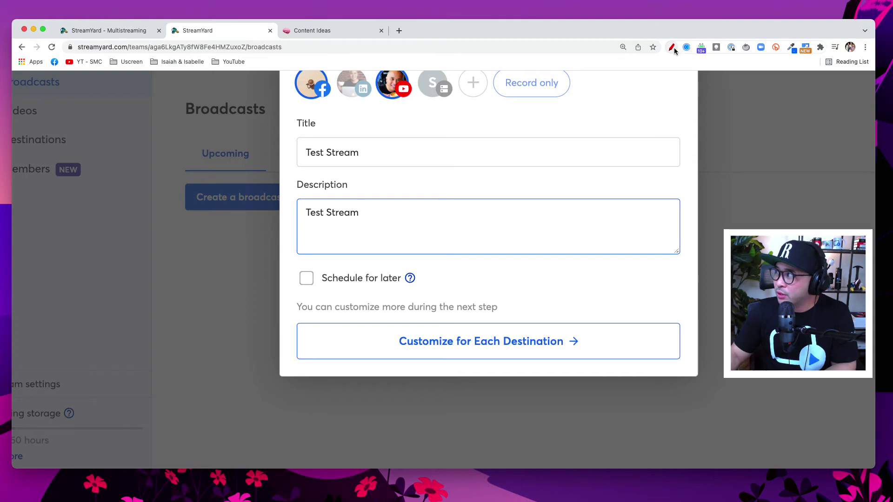
{"action": "mouse_move", "coordinate": [393, 261]}
{"action": "left_mouse_down"}
{"action": "mouse_move", "coordinate": [285, 275]}
{"action": "mouse_move", "coordinate": [443, 285]}
{"action": "mouse_move", "coordinate": [379, 270]}
{"action": "left_mouse_up"}
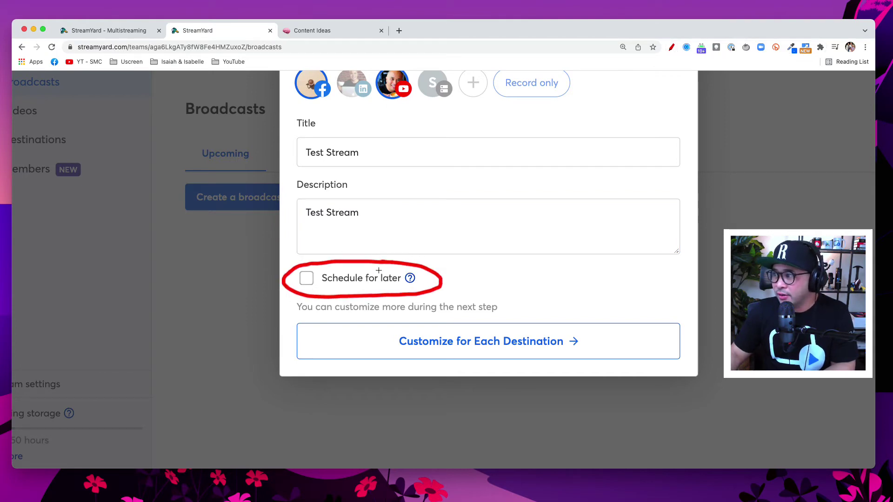
{"action": "left_click", "coordinate": [306, 278]}
{"action": "scroll", "coordinate": [397, 295], "scroll_direction": "down", "scroll_amount": 3}
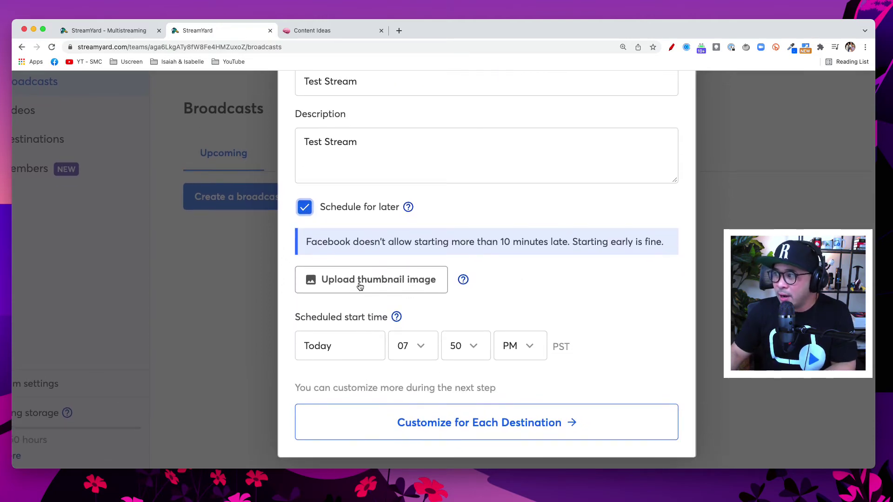
Upload facebookpage.jpg from the Downloads folder as the broadcast's thumbnail image and apply it without repositioning
{"action": "left_click", "coordinate": [360, 286]}
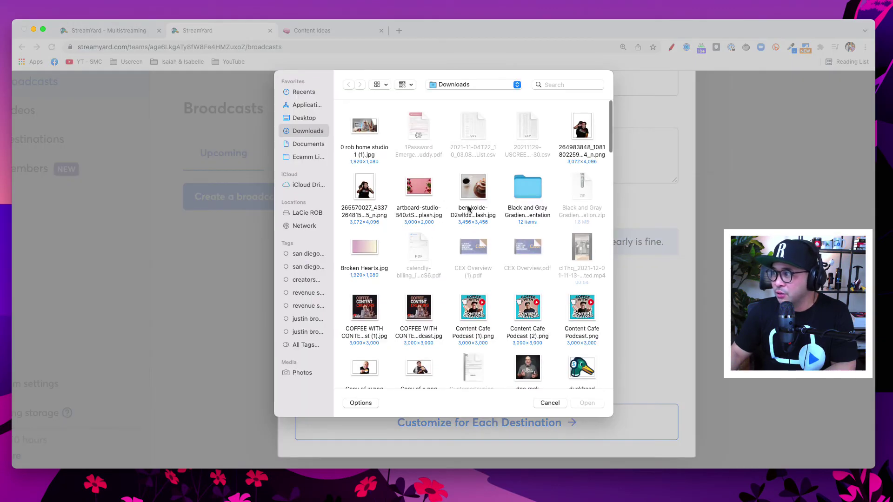
{"action": "scroll", "coordinate": [497, 326], "scroll_direction": "down", "scroll_amount": 5}
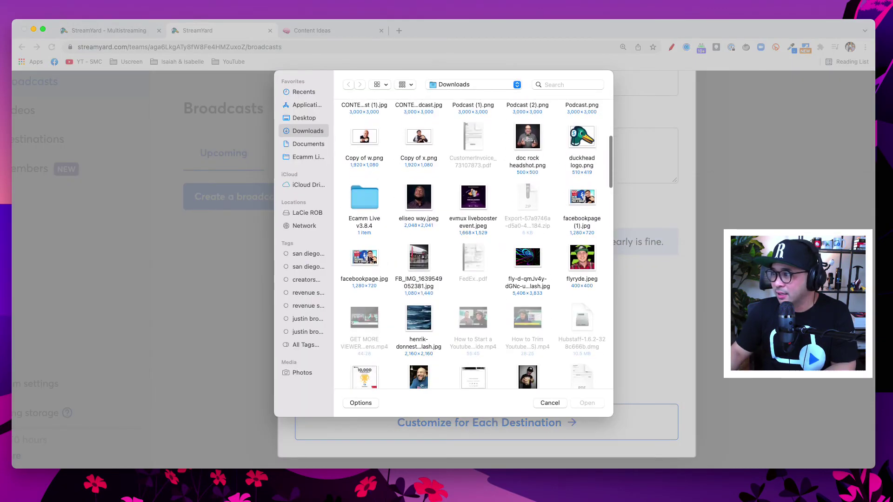
{"action": "double_click", "coordinate": [372, 260]}
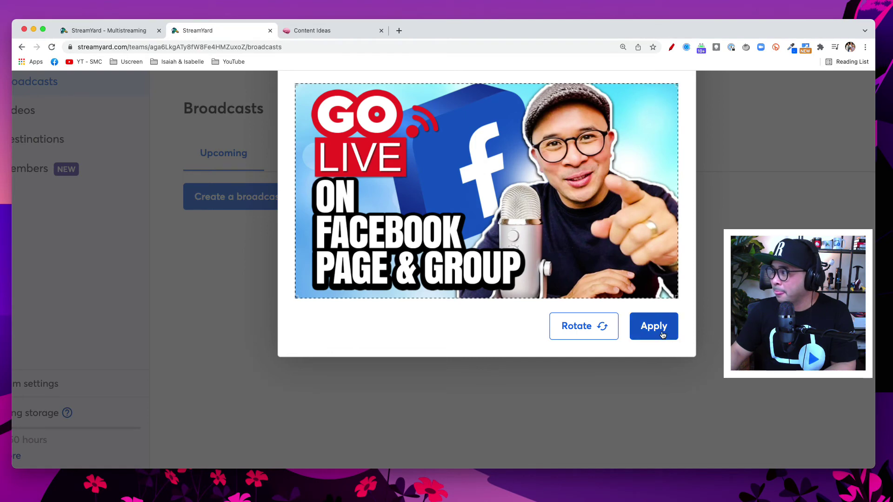
{"action": "scroll", "coordinate": [662, 335], "scroll_direction": "up", "scroll_amount": 1}
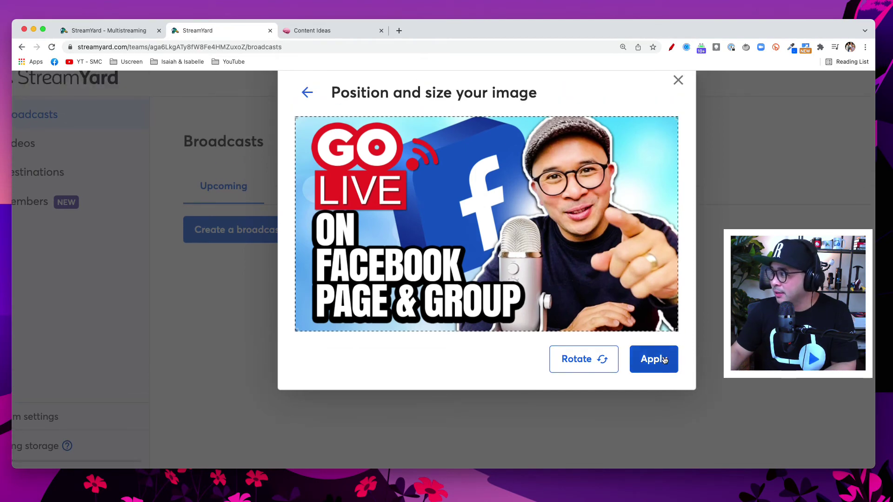
{"action": "left_click", "coordinate": [664, 360]}
Set the broadcast's scheduled start time to Jan 8, 2022 at 07:30 PM
{"action": "scroll", "coordinate": [511, 284], "scroll_direction": "down", "scroll_amount": 5}
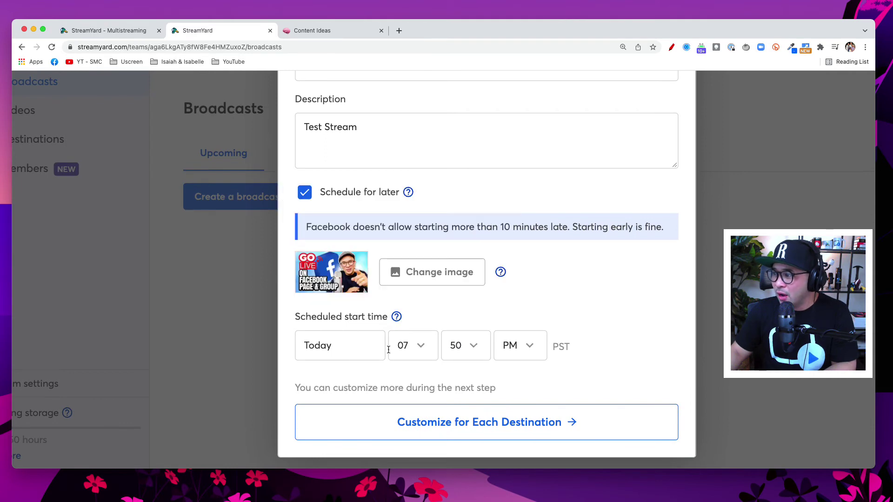
{"action": "left_click", "coordinate": [335, 347]}
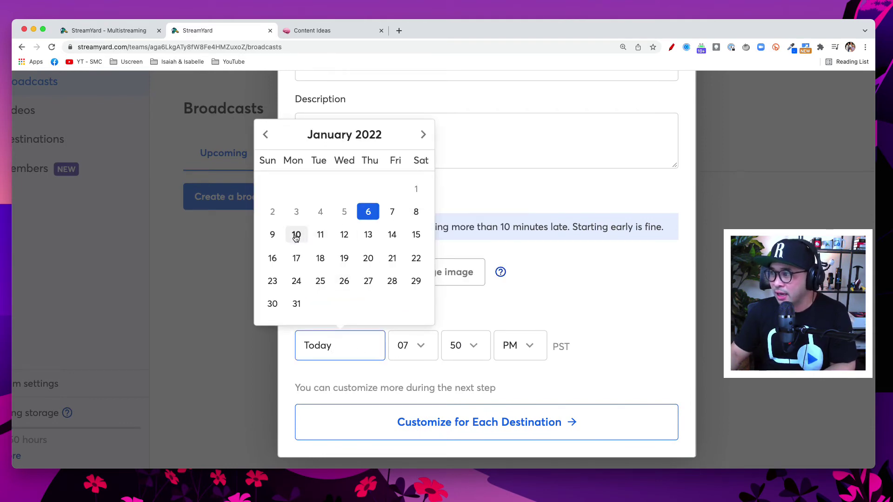
{"action": "left_click", "coordinate": [415, 212]}
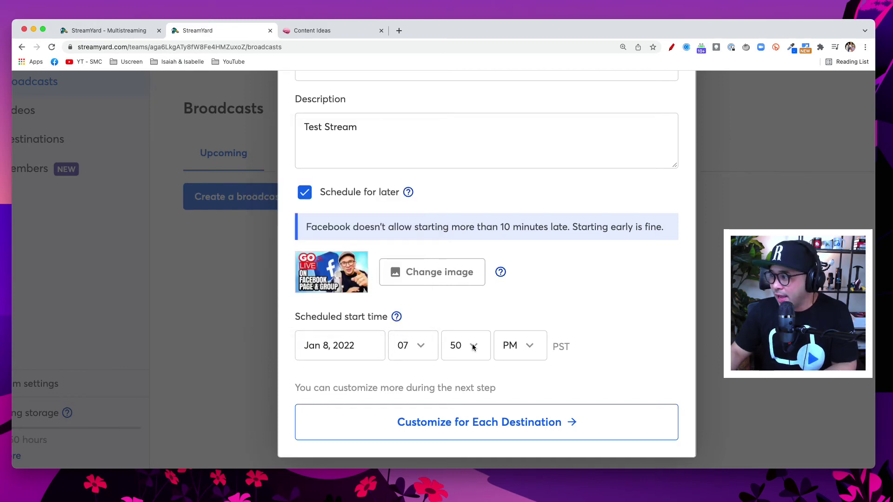
{"action": "left_click", "coordinate": [515, 348]}
{"action": "left_click", "coordinate": [515, 345]}
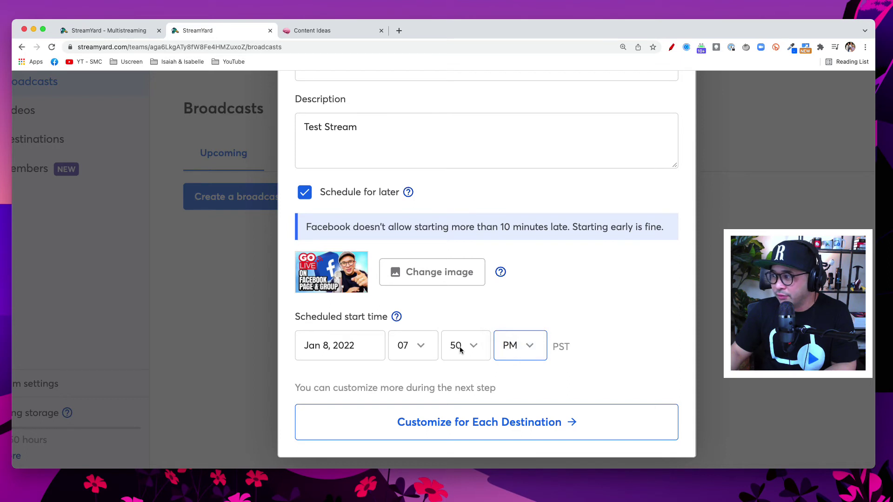
{"action": "left_click", "coordinate": [460, 347]}
{"action": "left_click", "coordinate": [567, 326]}
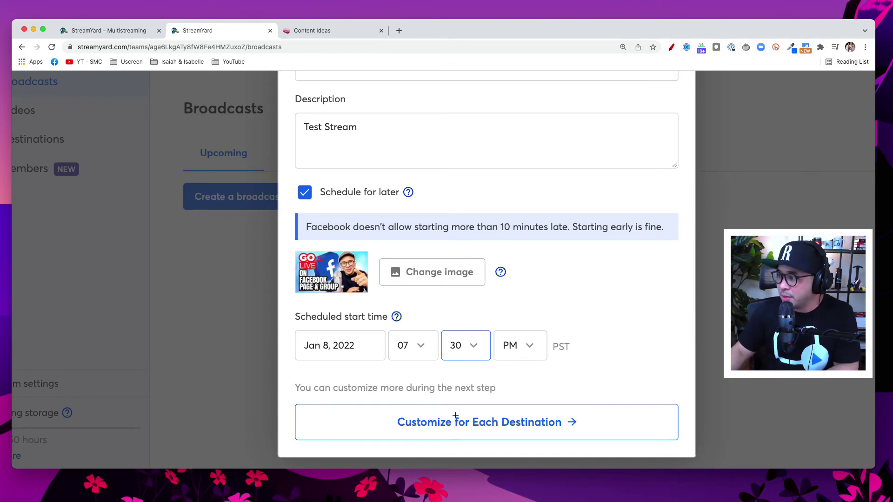
Circle the Customize for Each Destination option in red and proceed to the per-destination settings
{"action": "mouse_move", "coordinate": [455, 415]}
{"action": "left_mouse_down"}
{"action": "mouse_move", "coordinate": [418, 409]}
{"action": "mouse_move", "coordinate": [463, 438]}
{"action": "mouse_move", "coordinate": [555, 406]}
{"action": "mouse_move", "coordinate": [442, 408]}
{"action": "left_mouse_up"}
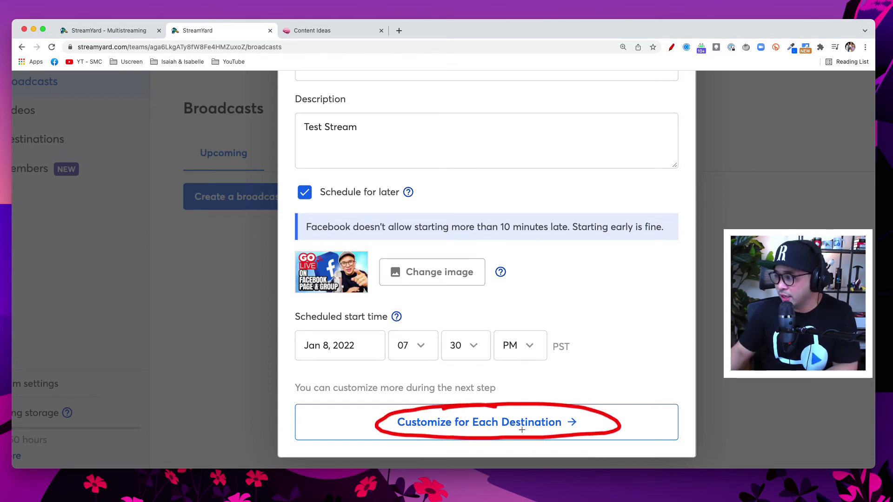
{"action": "left_click", "coordinate": [496, 426]}
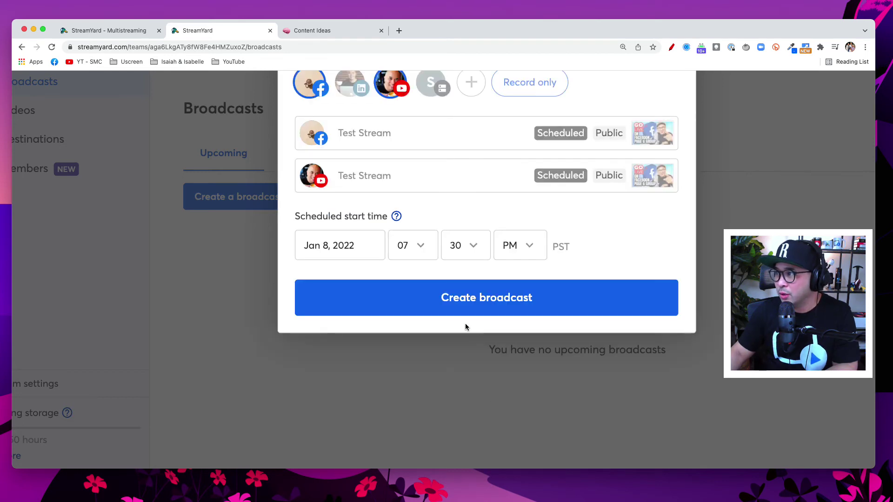
Draw red arrows pointing to the Facebook and YouTube entries of the broadcast, and clear the drawing
{"action": "scroll", "coordinate": [465, 327], "scroll_direction": "up", "scroll_amount": 3}
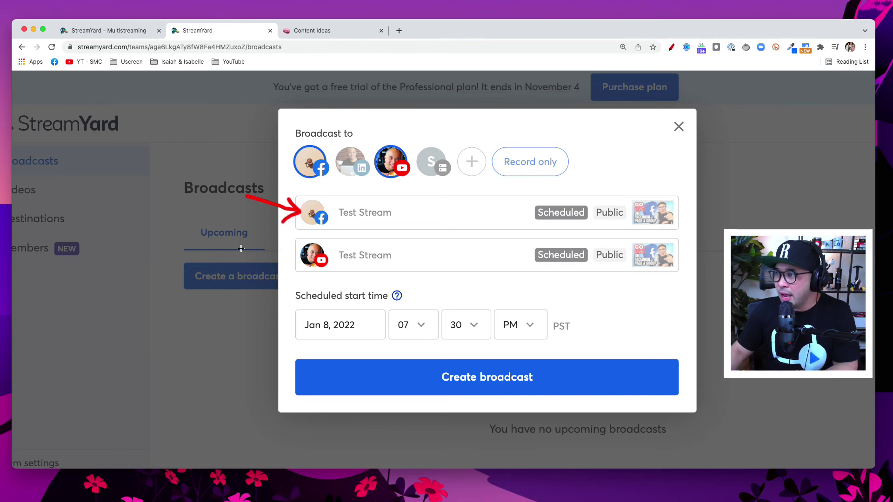
{"action": "left_click_drag", "start_coordinate": [241, 249], "coordinate": [302, 261]}
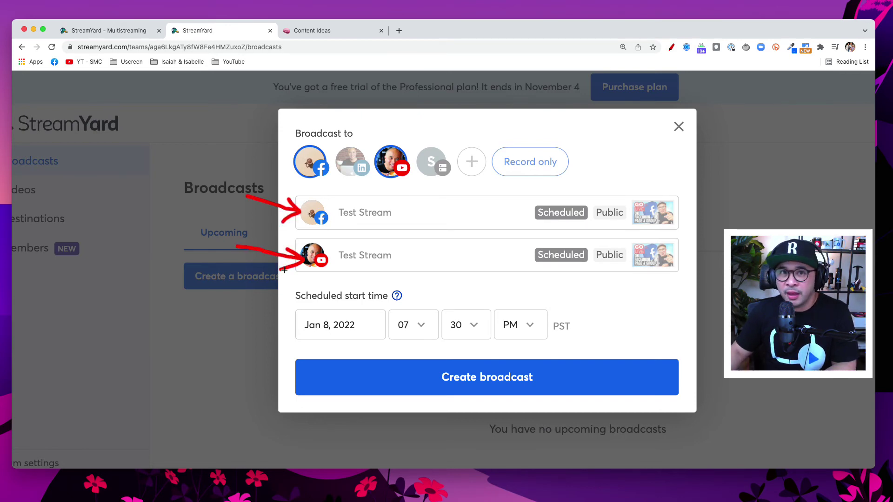
{"action": "scroll", "coordinate": [355, 215], "scroll_direction": "down", "scroll_amount": 1}
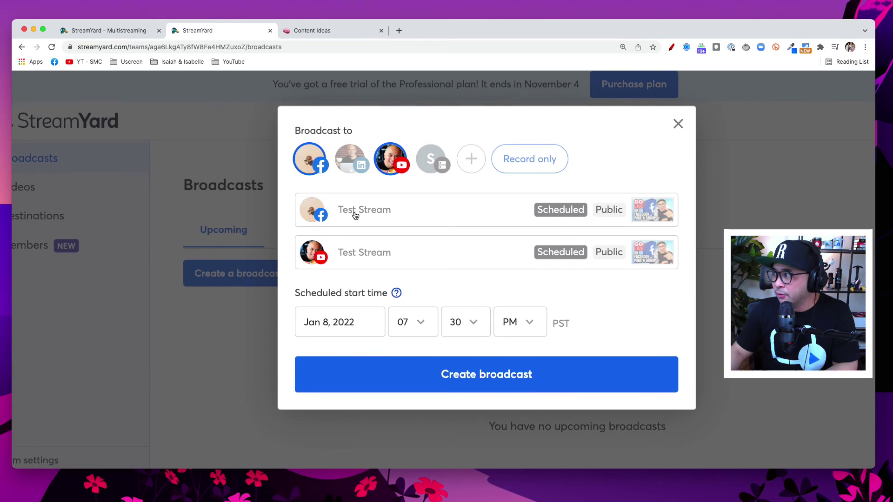
Open the Facebook group's entry and review its title, description, comment instructions, scheduling and thumbnail settings
{"action": "left_click", "coordinate": [355, 215]}
{"action": "scroll", "coordinate": [389, 261], "scroll_direction": "down", "scroll_amount": 3}
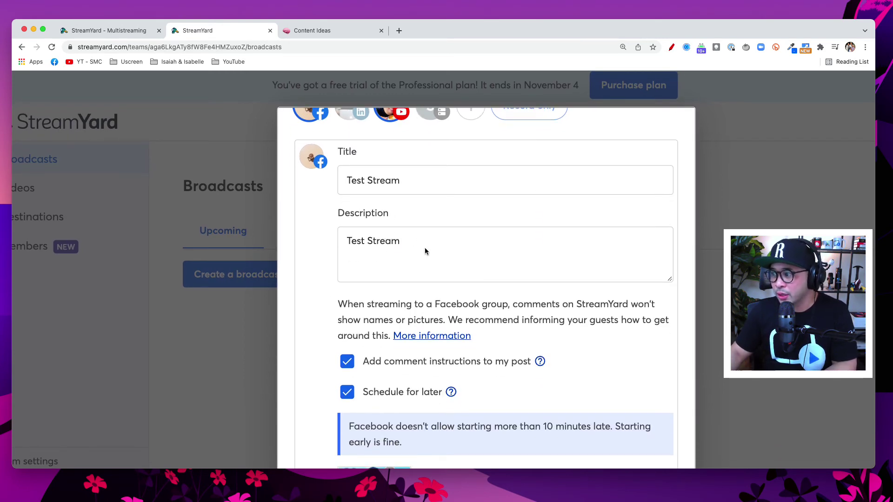
{"action": "scroll", "coordinate": [425, 251], "scroll_direction": "down", "scroll_amount": 5}
{"action": "scroll", "coordinate": [425, 251], "scroll_direction": "up", "scroll_amount": 6}
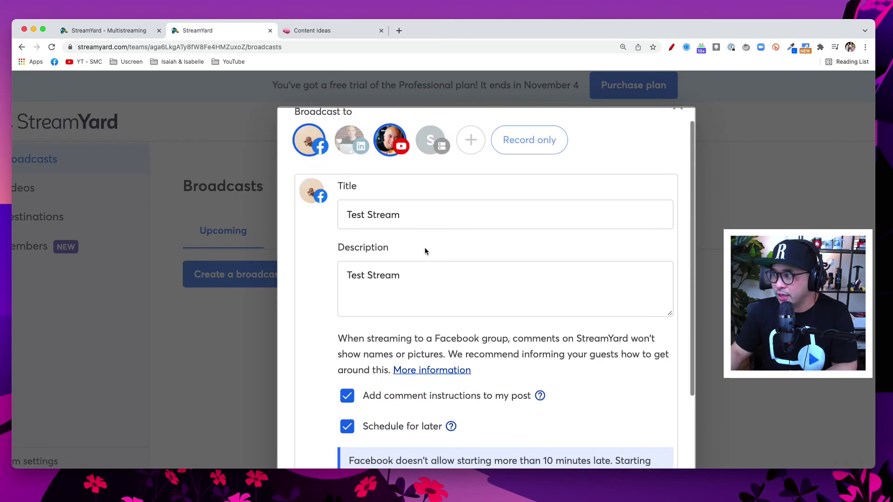
{"action": "left_click", "coordinate": [411, 277]}
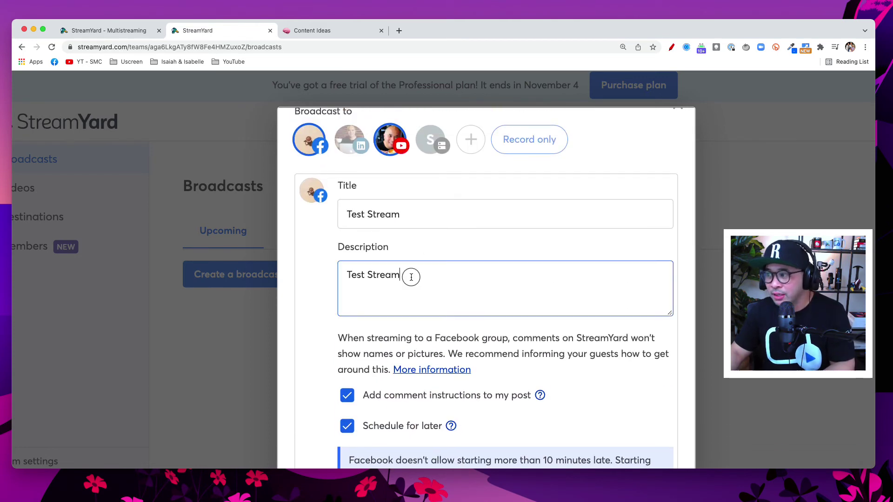
{"action": "scroll", "coordinate": [411, 277], "scroll_direction": "up", "scroll_amount": 1}
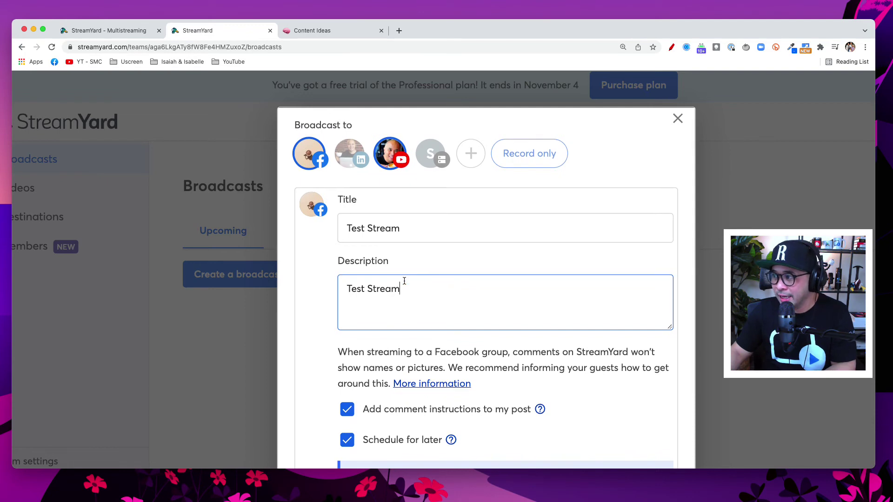
{"action": "scroll", "coordinate": [448, 307], "scroll_direction": "down", "scroll_amount": 5}
{"action": "scroll", "coordinate": [448, 307], "scroll_direction": "up", "scroll_amount": 6}
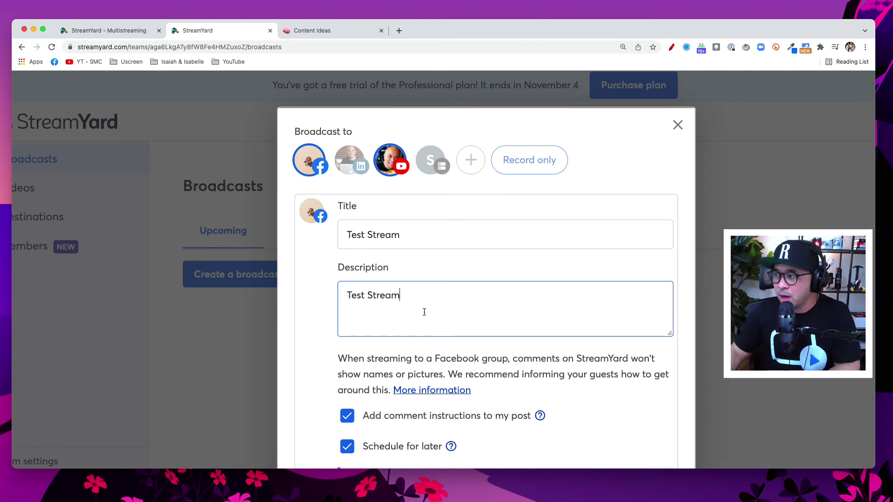
{"action": "scroll", "coordinate": [425, 311], "scroll_direction": "down", "scroll_amount": 3}
{"action": "scroll", "coordinate": [395, 256], "scroll_direction": "up", "scroll_amount": 3}
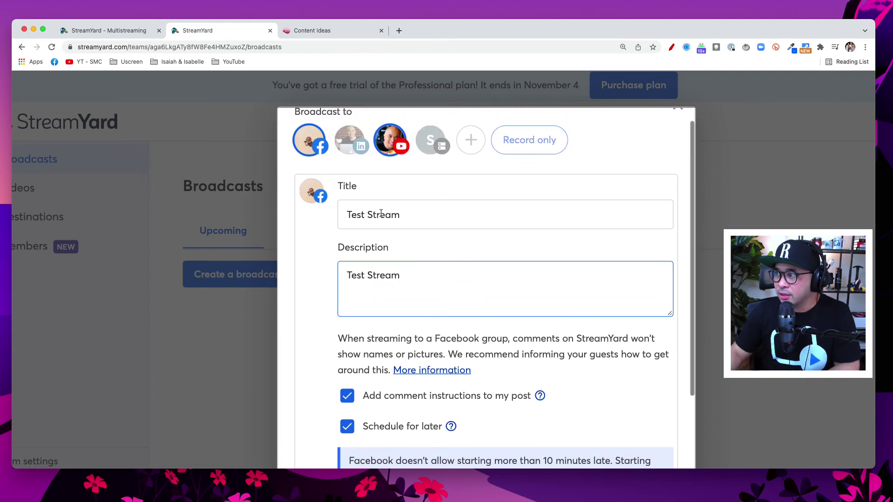
{"action": "left_click", "coordinate": [347, 191]}
{"action": "scroll", "coordinate": [344, 200], "scroll_direction": "down", "scroll_amount": 5}
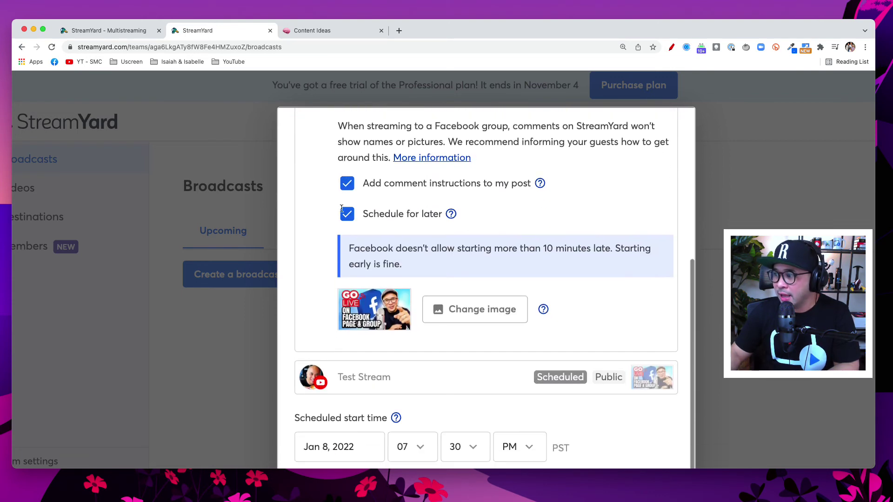
{"action": "scroll", "coordinate": [372, 311], "scroll_direction": "down", "scroll_amount": 3}
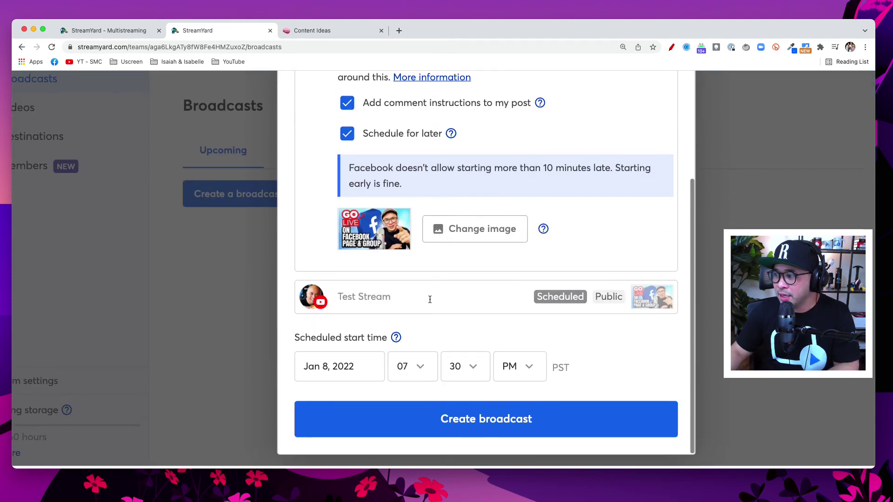
Mark the YouTube entry of the broadcast in red and clear the drawing
{"action": "left_click", "coordinate": [671, 47]}
{"action": "mouse_move", "coordinate": [367, 279]}
{"action": "left_mouse_down"}
{"action": "mouse_move", "coordinate": [302, 284]}
{"action": "mouse_move", "coordinate": [369, 320]}
{"action": "mouse_move", "coordinate": [337, 288]}
{"action": "left_mouse_up"}
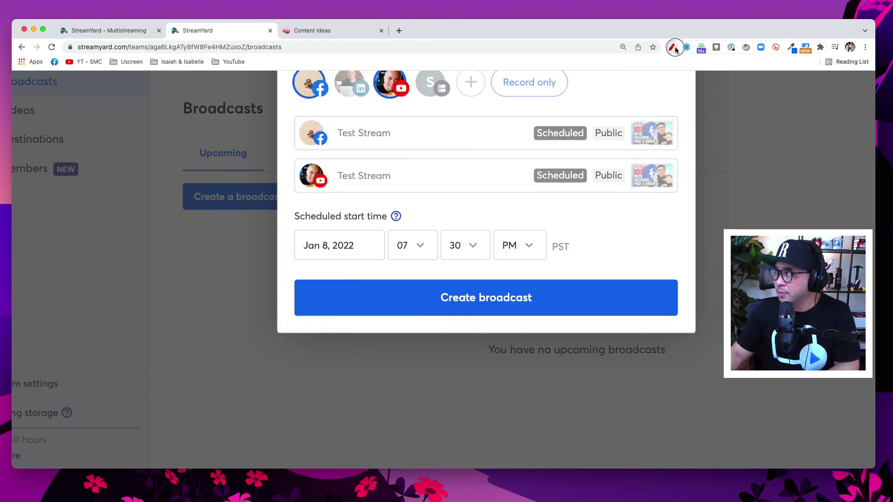
{"action": "mouse_move", "coordinate": [376, 150]}
{"action": "left_mouse_down"}
{"action": "mouse_move", "coordinate": [277, 167]}
{"action": "mouse_move", "coordinate": [413, 175]}
{"action": "left_mouse_up"}
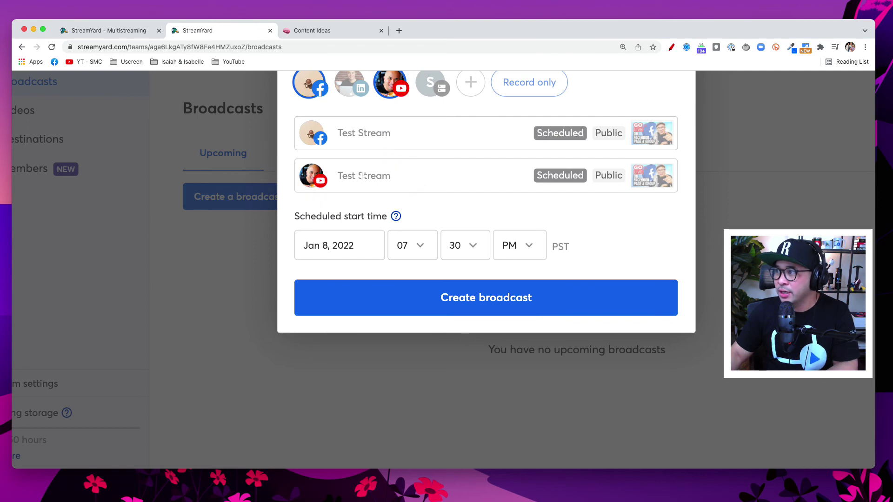
Open the YouTube entry's settings, circle the Privacy label in red, and clear the drawing with the entry open again
{"action": "left_click", "coordinate": [361, 180]}
{"action": "scroll", "coordinate": [419, 237], "scroll_direction": "down", "scroll_amount": 2}
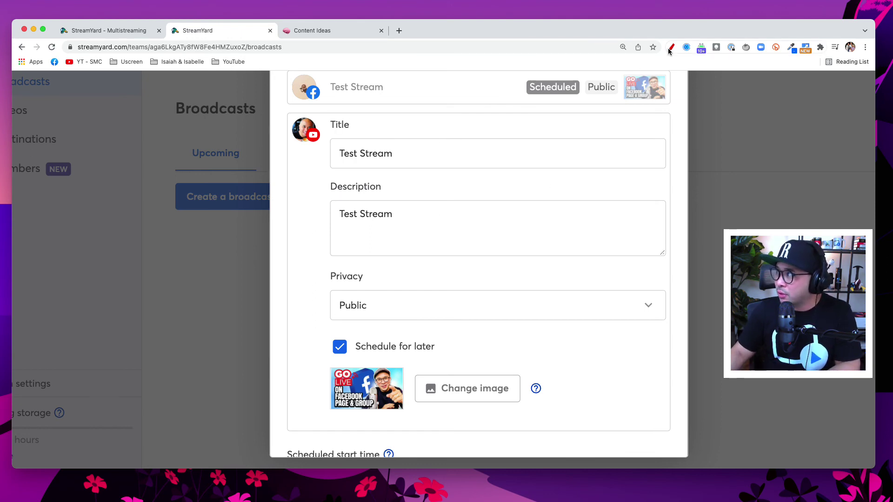
{"action": "mouse_move", "coordinate": [358, 267]}
{"action": "left_mouse_down"}
{"action": "mouse_move", "coordinate": [359, 283]}
{"action": "mouse_move", "coordinate": [349, 260]}
{"action": "left_mouse_up"}
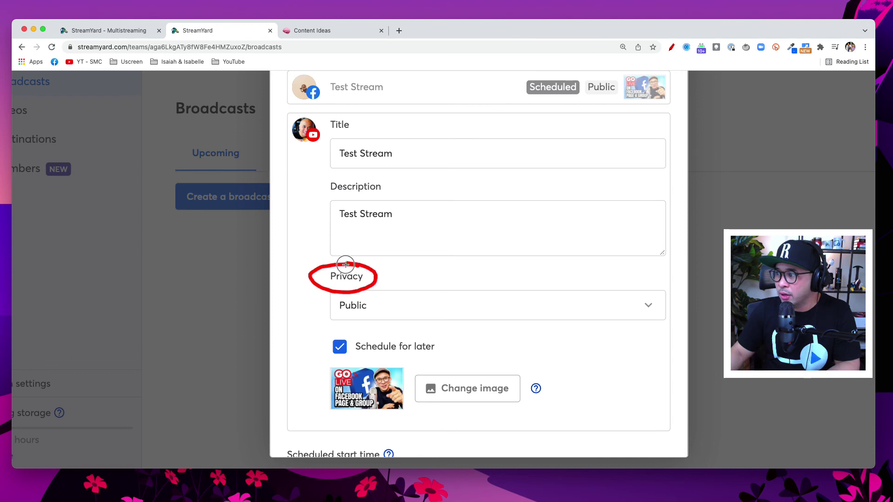
{"action": "scroll", "coordinate": [350, 261], "scroll_direction": "down", "scroll_amount": 5}
{"action": "left_click", "coordinate": [353, 189]}
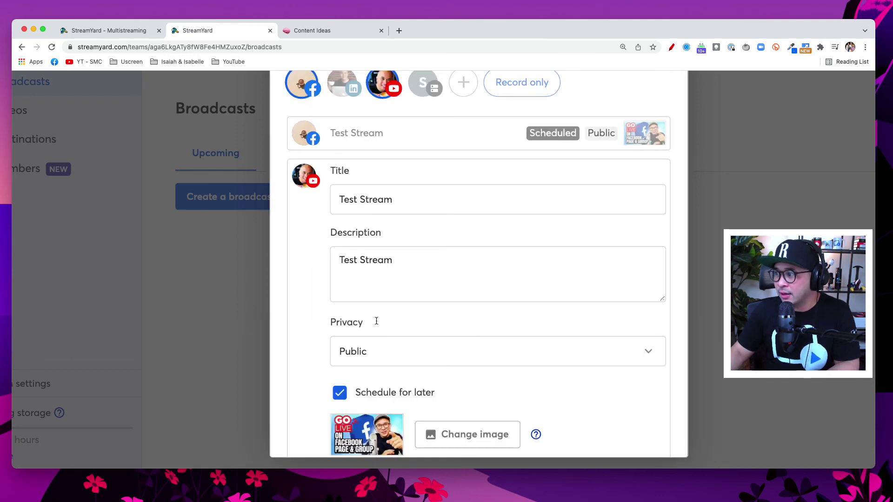
Examine the privacy options available for the YouTube broadcast and keep Public selected
{"action": "scroll", "coordinate": [375, 323], "scroll_direction": "down", "scroll_amount": 2}
{"action": "scroll", "coordinate": [369, 322], "scroll_direction": "down", "scroll_amount": 2}
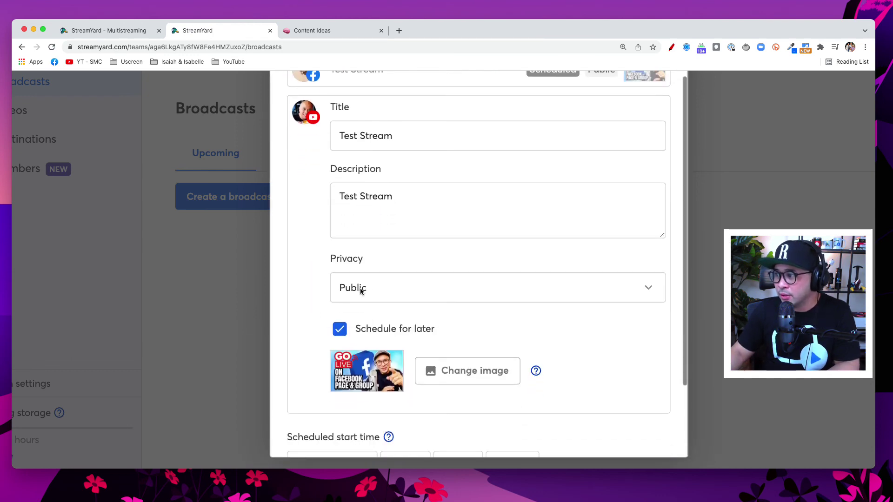
{"action": "left_click", "coordinate": [361, 291]}
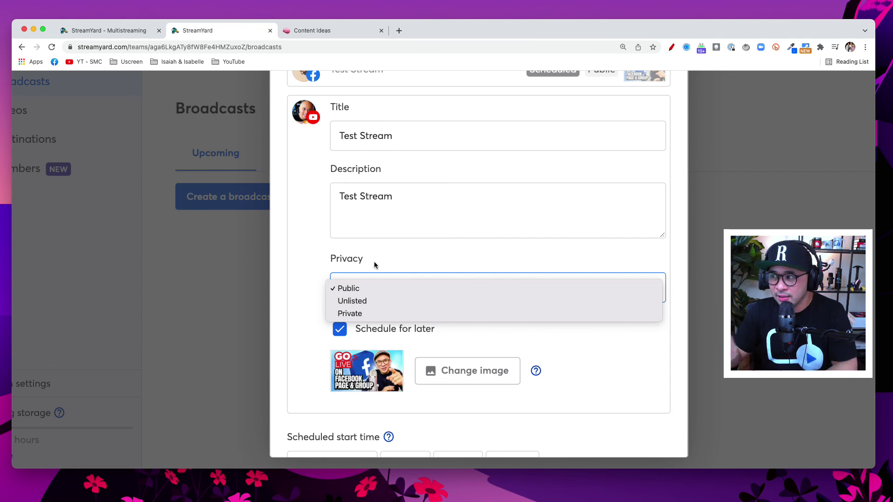
{"action": "left_click", "coordinate": [300, 277]}
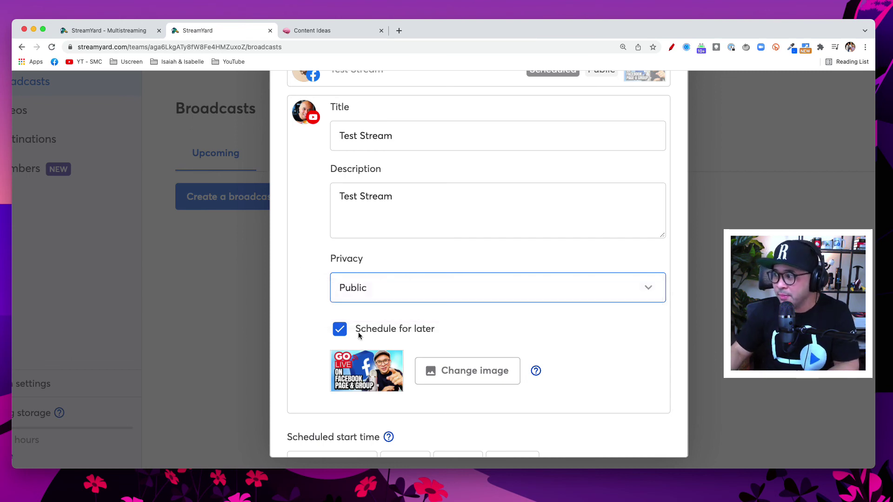
Outline the Create broadcast option in red below the scheduled start time, and clear the drawing
{"action": "scroll", "coordinate": [358, 332], "scroll_direction": "up", "scroll_amount": 1}
{"action": "scroll", "coordinate": [360, 339], "scroll_direction": "down", "scroll_amount": 5}
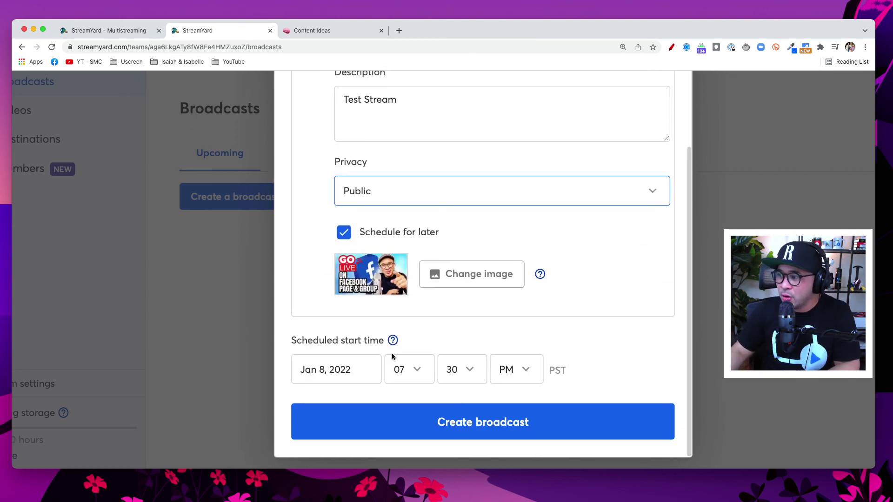
{"action": "left_click", "coordinate": [675, 48]}
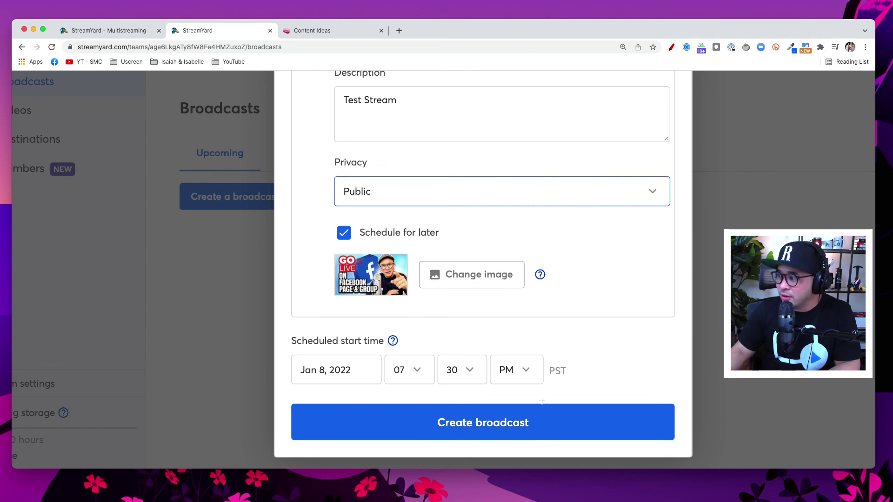
{"action": "left_click_drag", "start_coordinate": [623, 392], "coordinate": [333, 394]}
{"action": "mouse_move", "coordinate": [283, 412]}
{"action": "left_mouse_down"}
{"action": "mouse_move", "coordinate": [347, 450]}
{"action": "mouse_move", "coordinate": [679, 440]}
{"action": "mouse_move", "coordinate": [680, 390]}
{"action": "mouse_move", "coordinate": [618, 393]}
{"action": "left_mouse_up"}
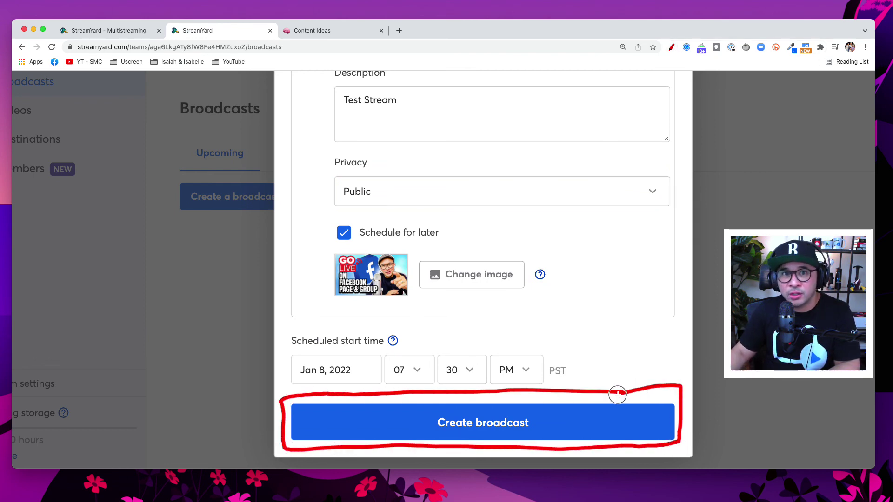
{"action": "key", "text": "Escape"}
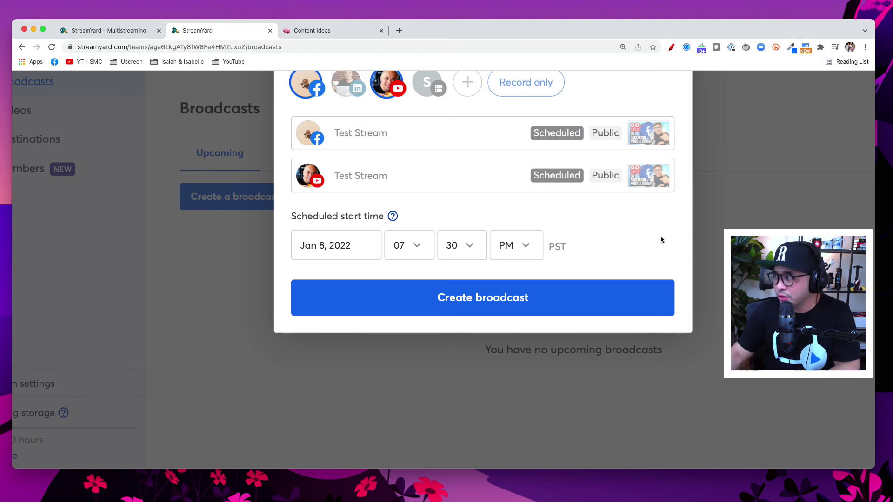
Draw a red arrow pointing at the Create broadcast option
{"action": "left_click", "coordinate": [672, 47]}
{"action": "mouse_move", "coordinate": [645, 221]}
{"action": "left_mouse_down"}
{"action": "mouse_move", "coordinate": [601, 268]}
{"action": "mouse_move", "coordinate": [636, 265]}
{"action": "left_mouse_up"}
{"action": "scroll", "coordinate": [509, 281], "scroll_direction": "up", "scroll_amount": 3}
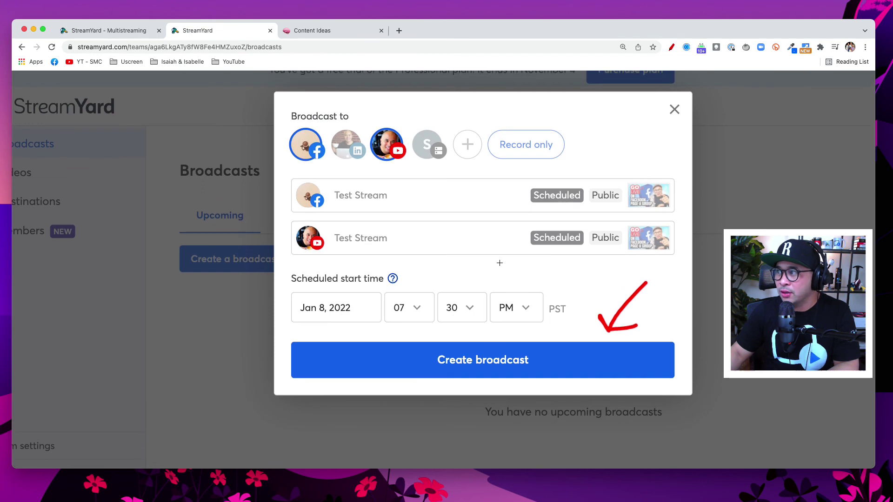